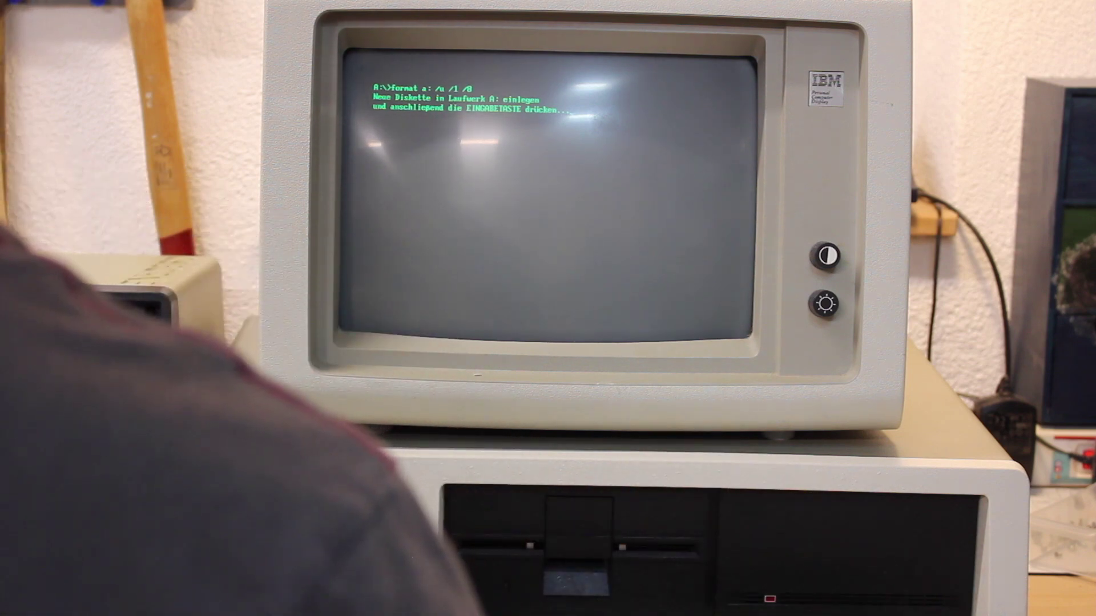
Step: Format the diskette in drive A using DSKMAINT's F5 format option
{"action": "key", "text": "Return"}
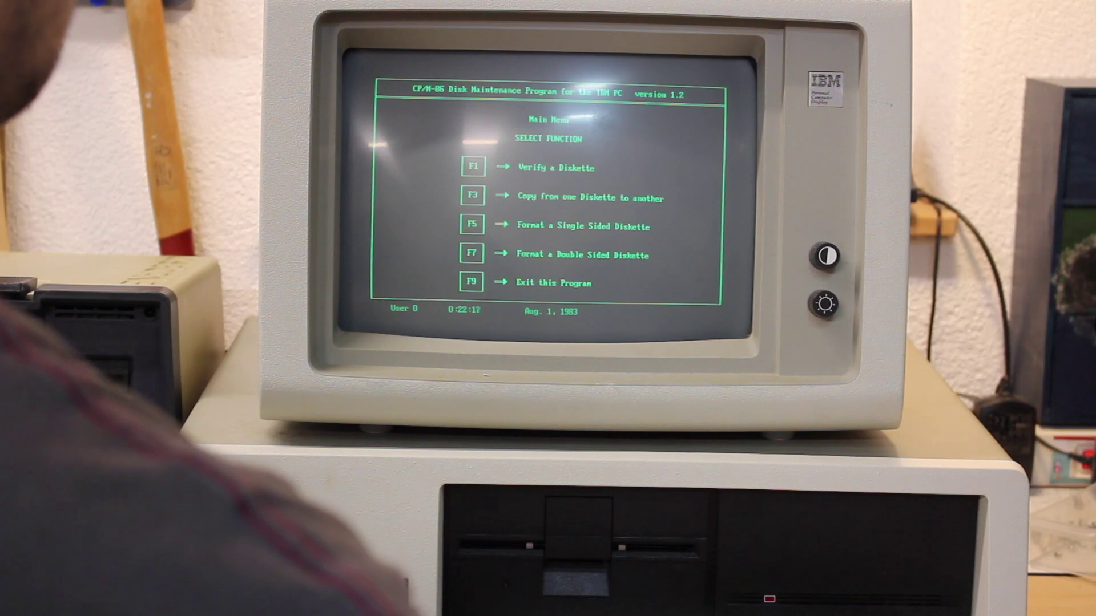
{"action": "key", "text": "F5"}
{"action": "key", "text": "a"}
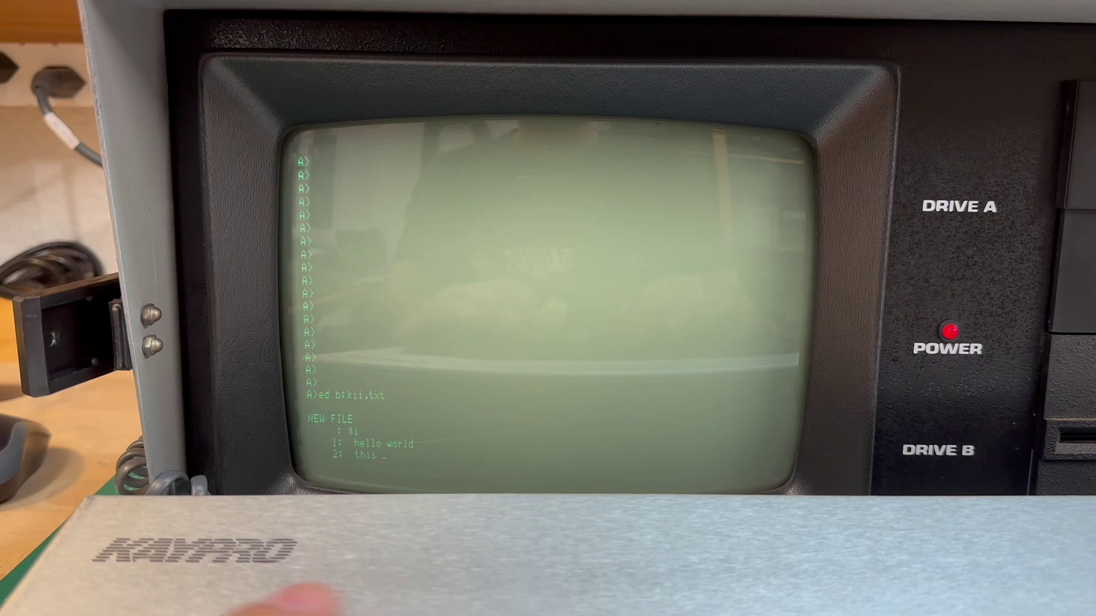
{"action": "type", "text": "file was crea"}
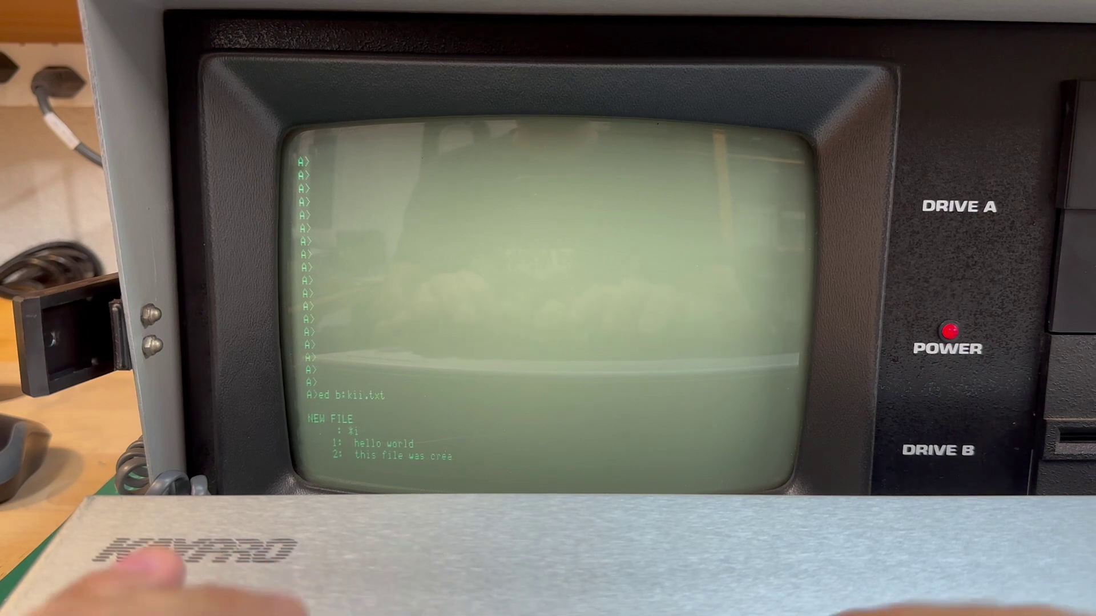
{"action": "type", "text": "ted on the k"}
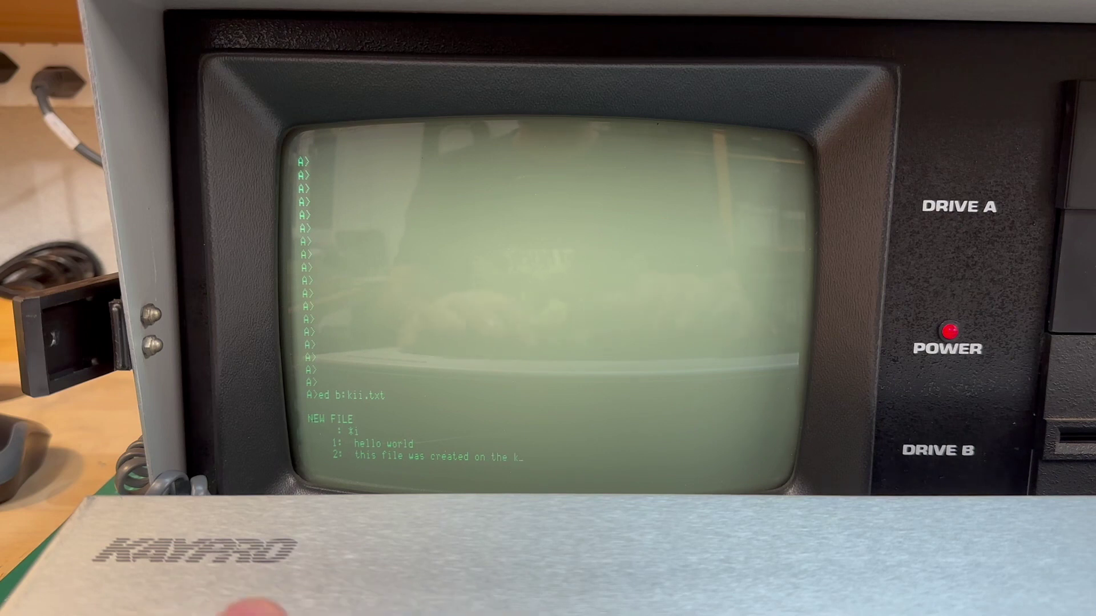
{"action": "type", "text": "aypro."}
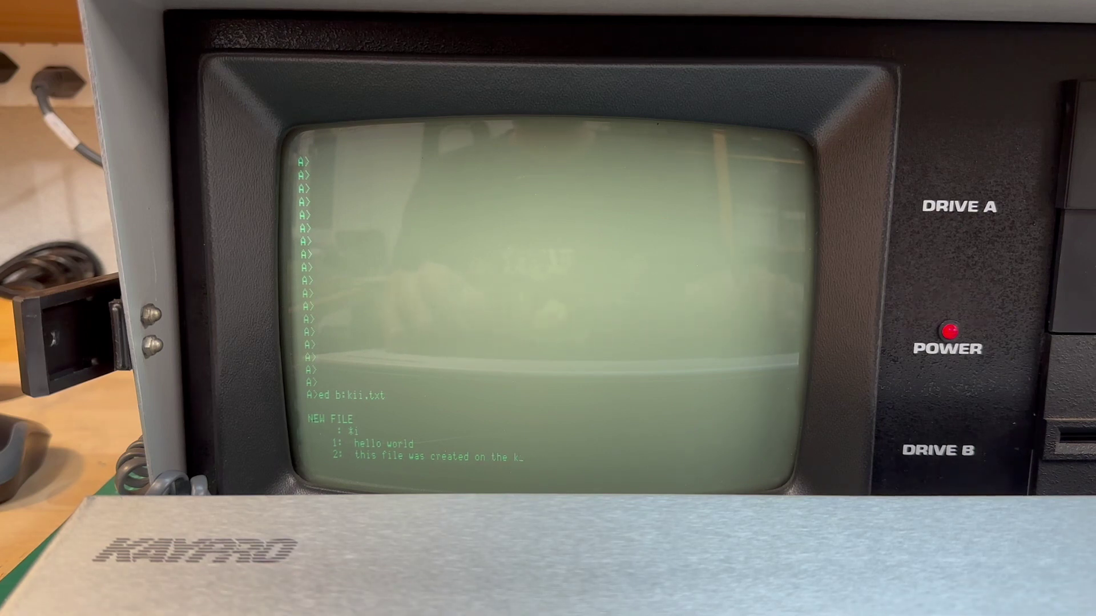
{"action": "type", "text": "yp"}
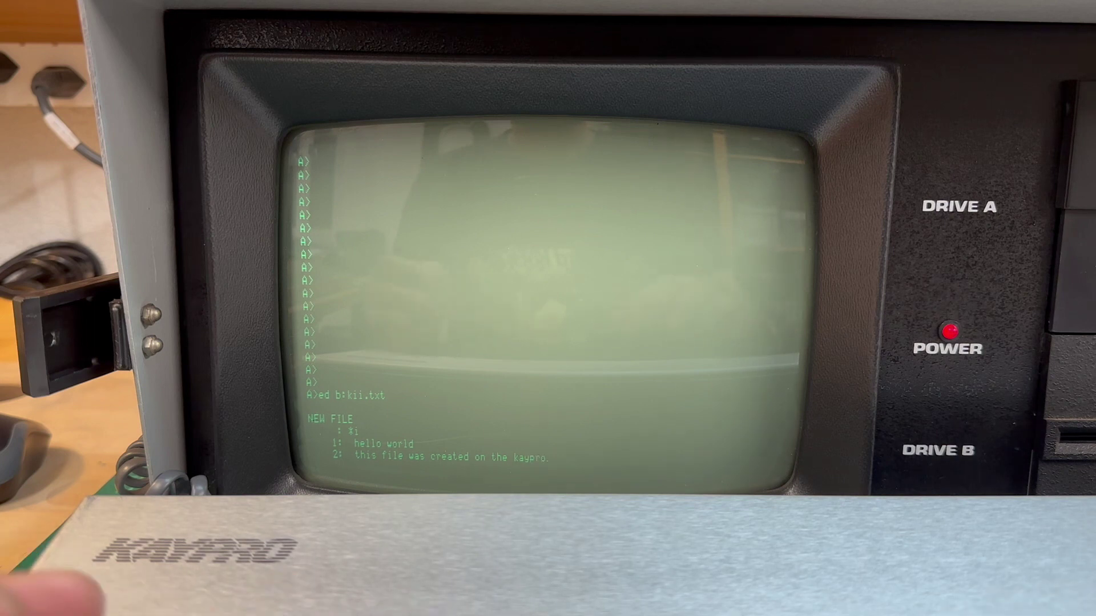
{"action": "type", "text": "ro II."}
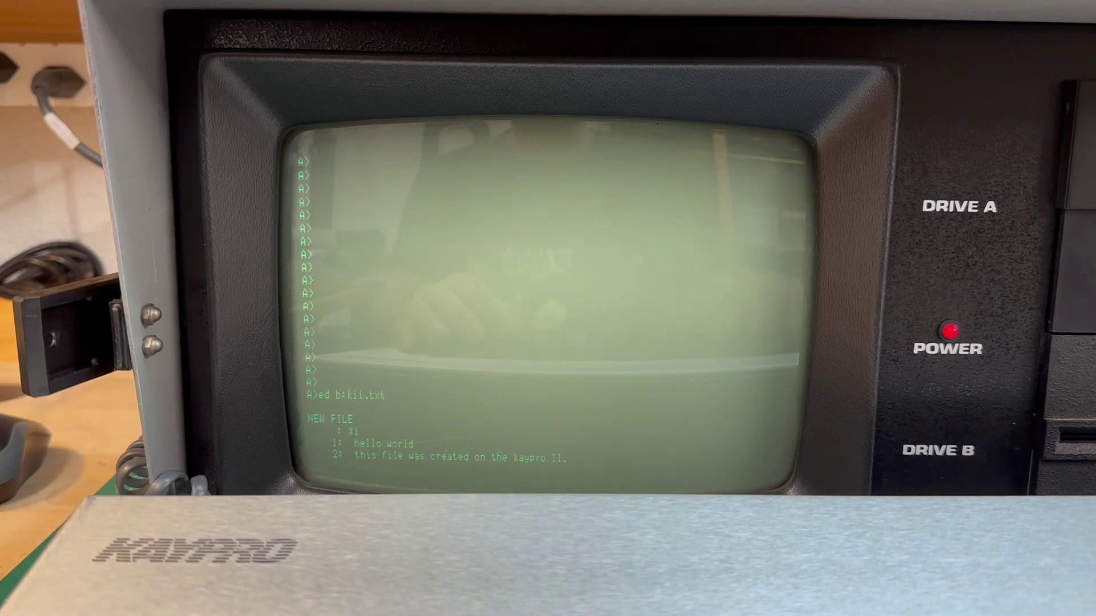
Step: Remove the stray period after 'kaypro II', then reopen b:kii.txt and load its lines
{"action": "key", "text": "BackSpace"}
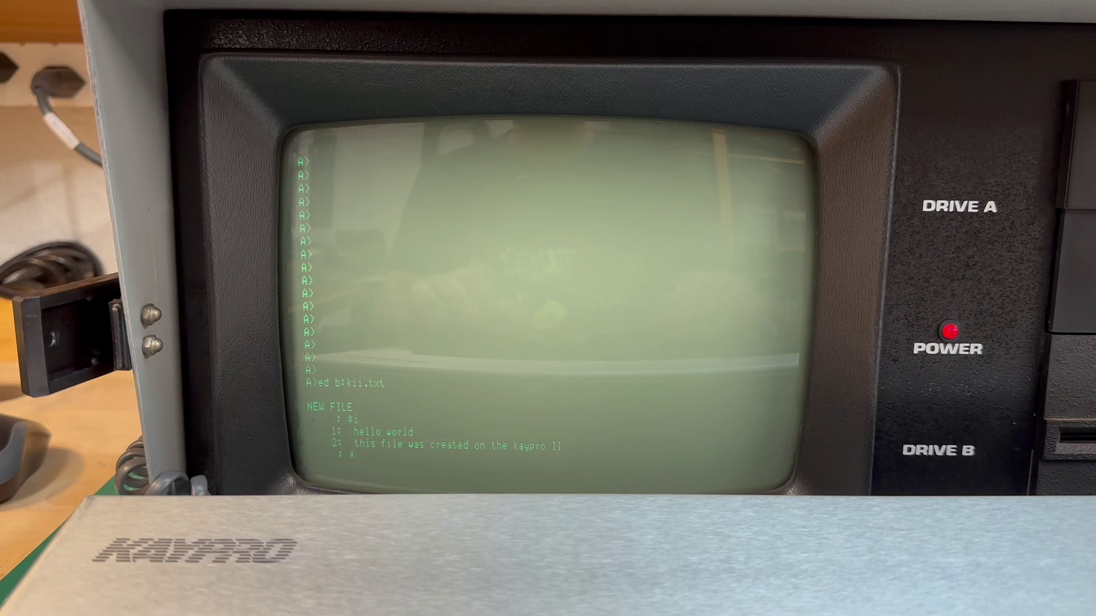
{"action": "type", "text": "e"}
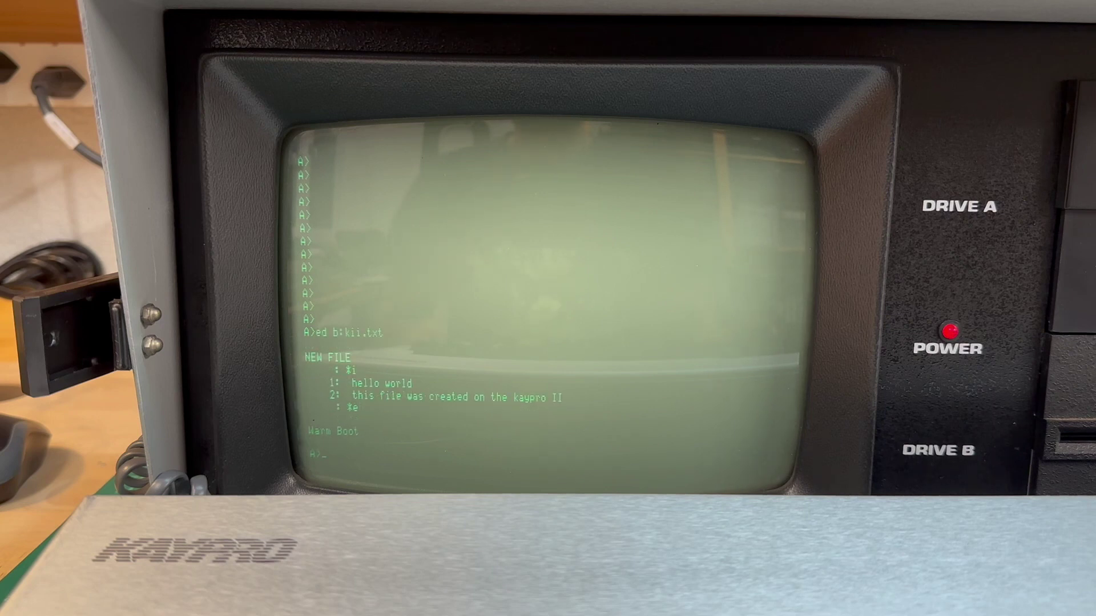
{"action": "type", "text": "ed b"}
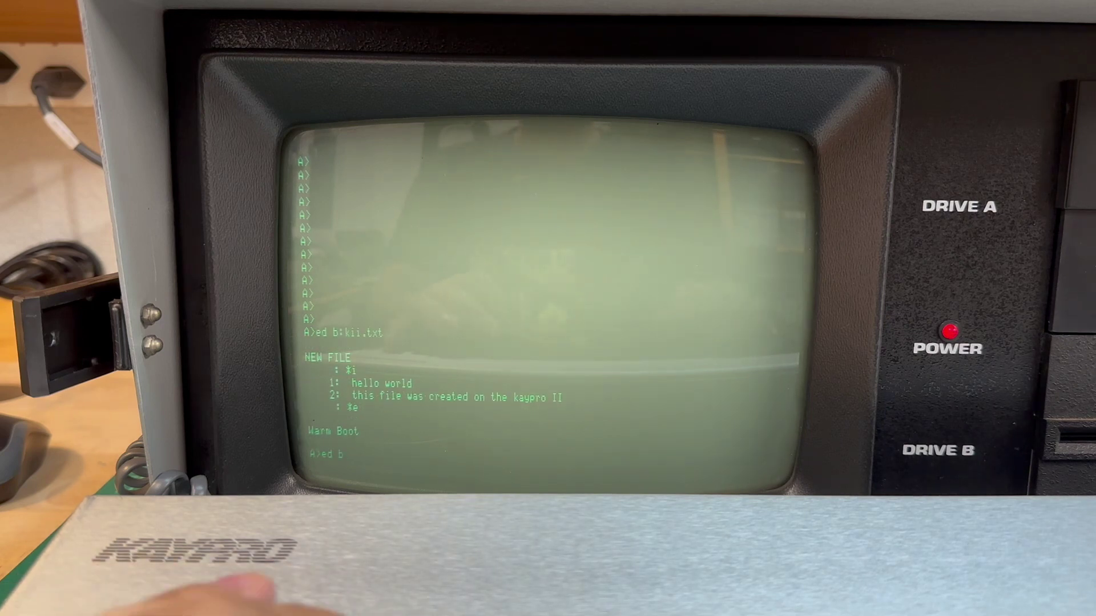
{"action": "type", "text": ":kii.txt"}
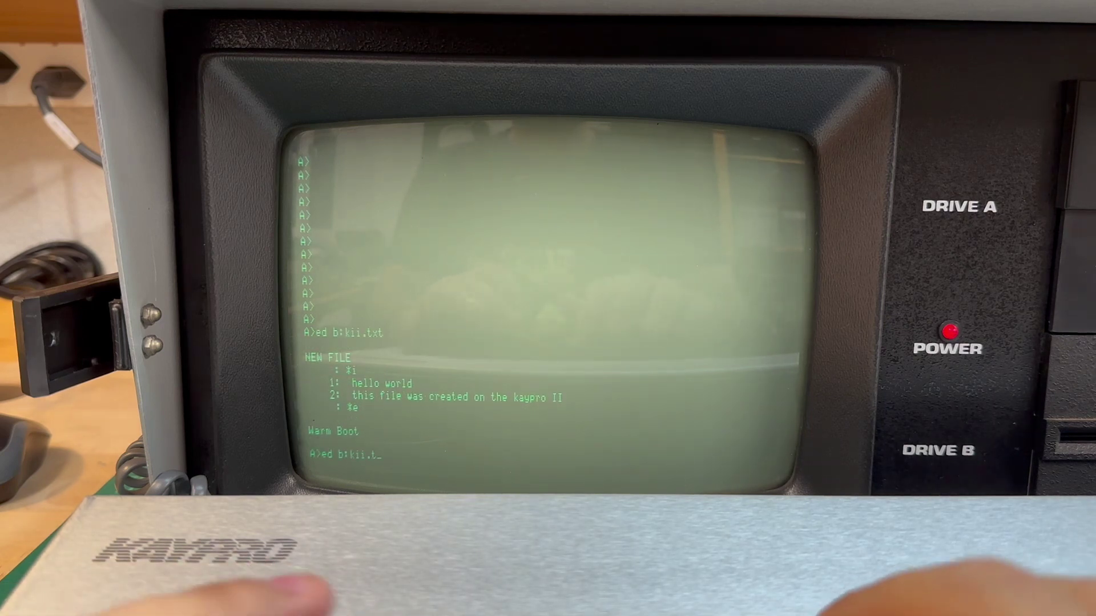
{"action": "key", "text": "Return"}
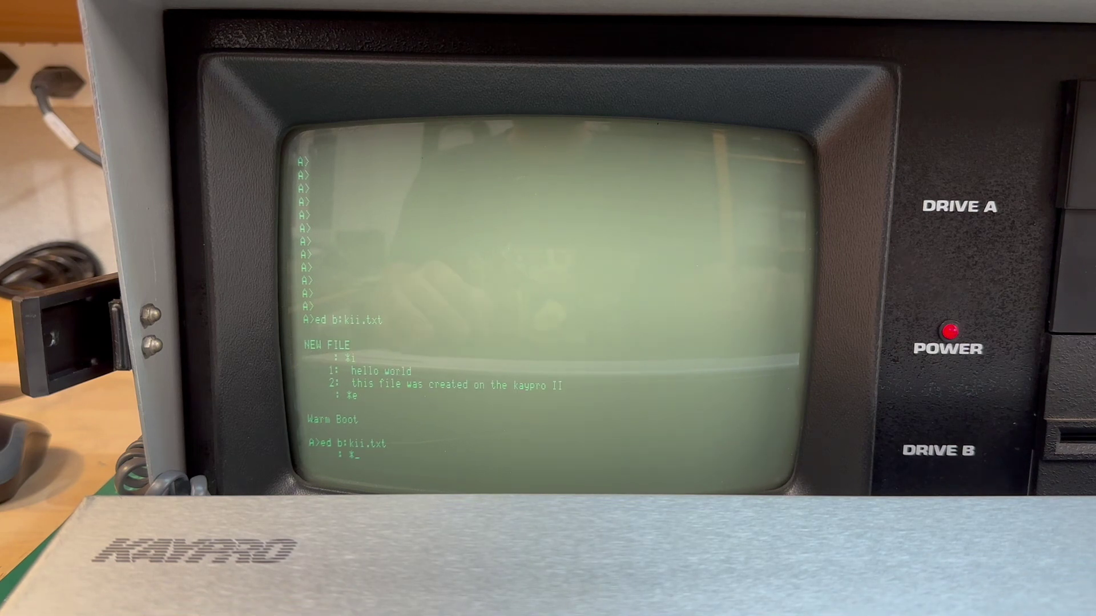
{"action": "type", "text": "a"}
{"action": "key", "text": "Return"}
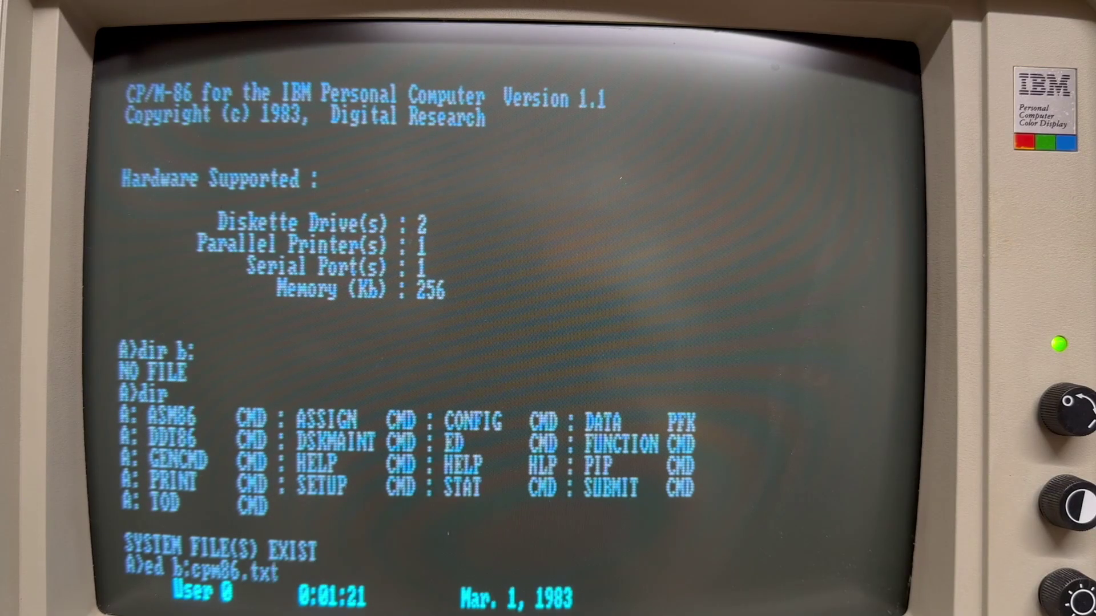
{"action": "type", "text": "i"}
Step: Insert the 'hello world' line and a second line into b:cpm86.txt in CP/M-86 ED
{"action": "key", "text": "Return"}
{"action": "type", "text": "h"}
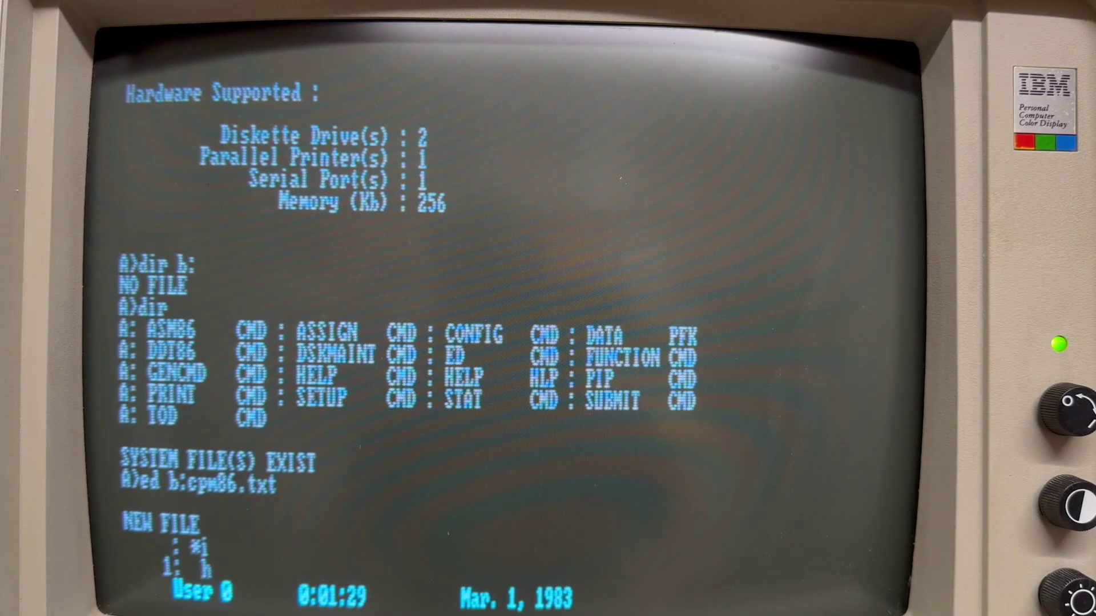
{"action": "type", "text": "rld"}
{"action": "key", "text": "Return"}
{"action": "type", "text": "this file was created on the IBM PC using CP/M-86"}
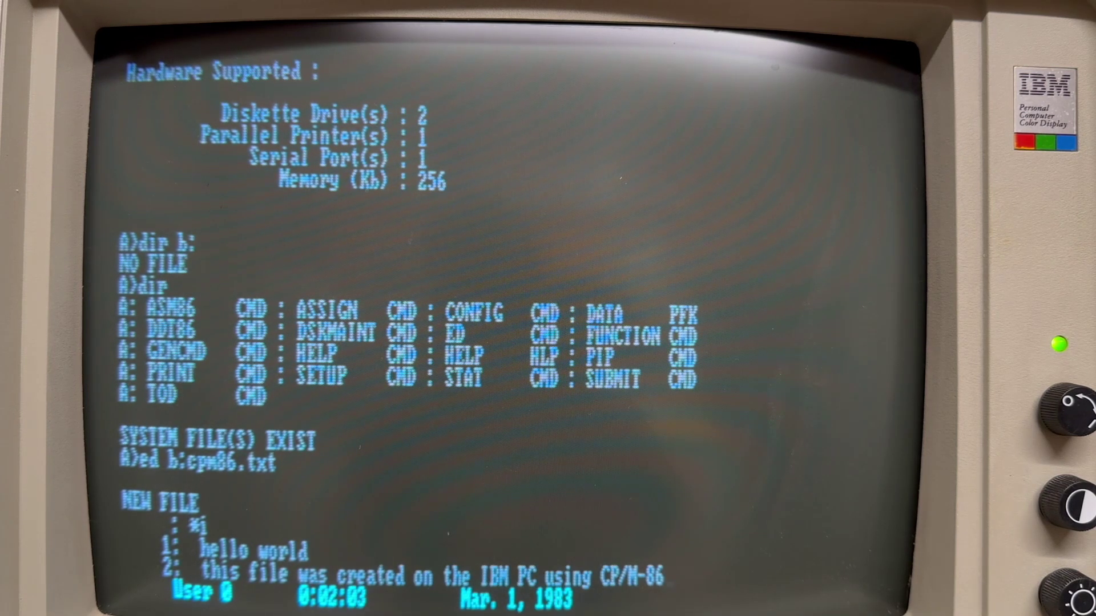
{"action": "key", "text": "ctrl+z"}
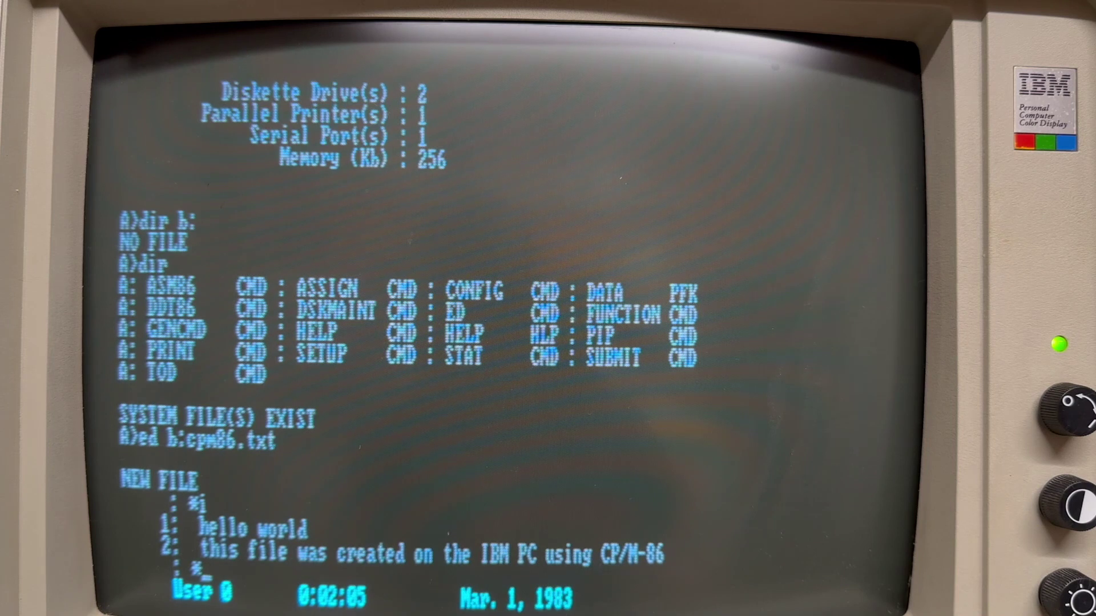
{"action": "type", "text": "e"}
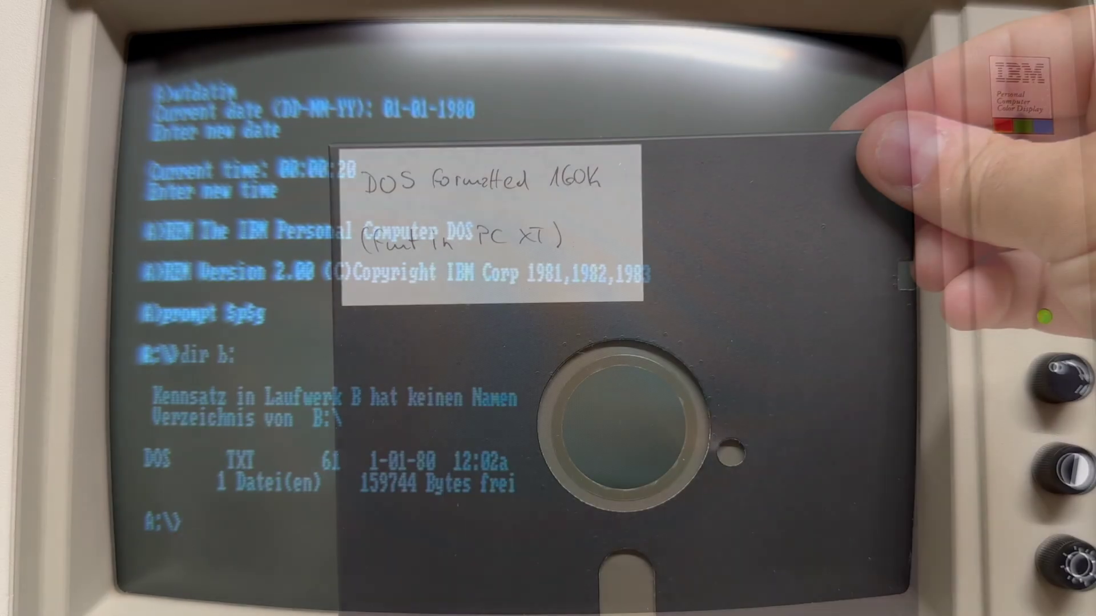
{"action": "type", "text": "type b:do"}
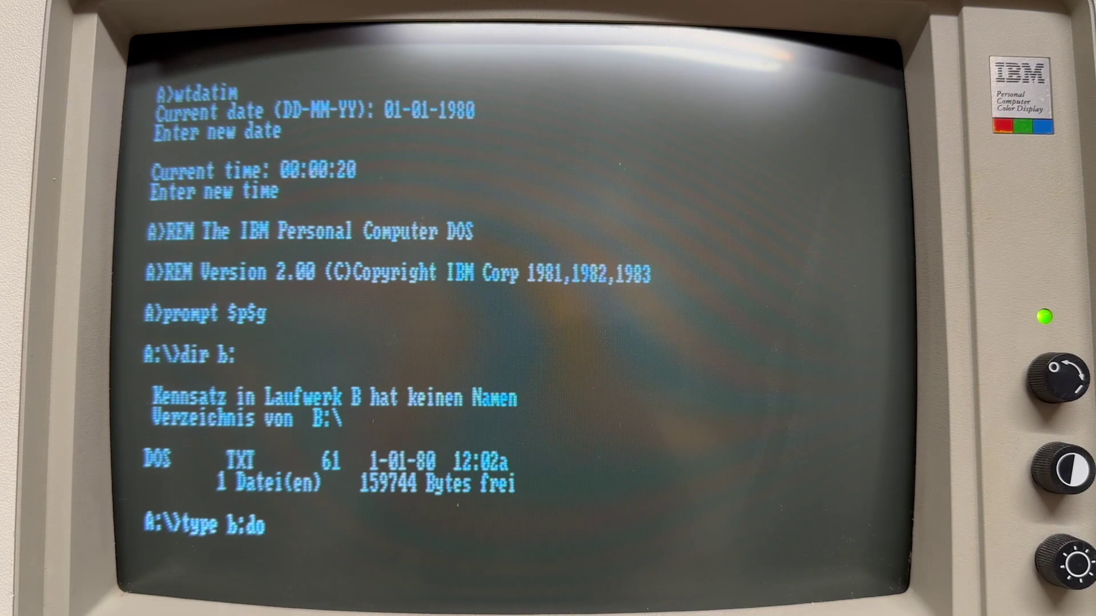
{"action": "type", "text": "s.txt"}
Step: Show dos.txt, list drive B twice, then abort the read error
{"action": "key", "text": "Return"}
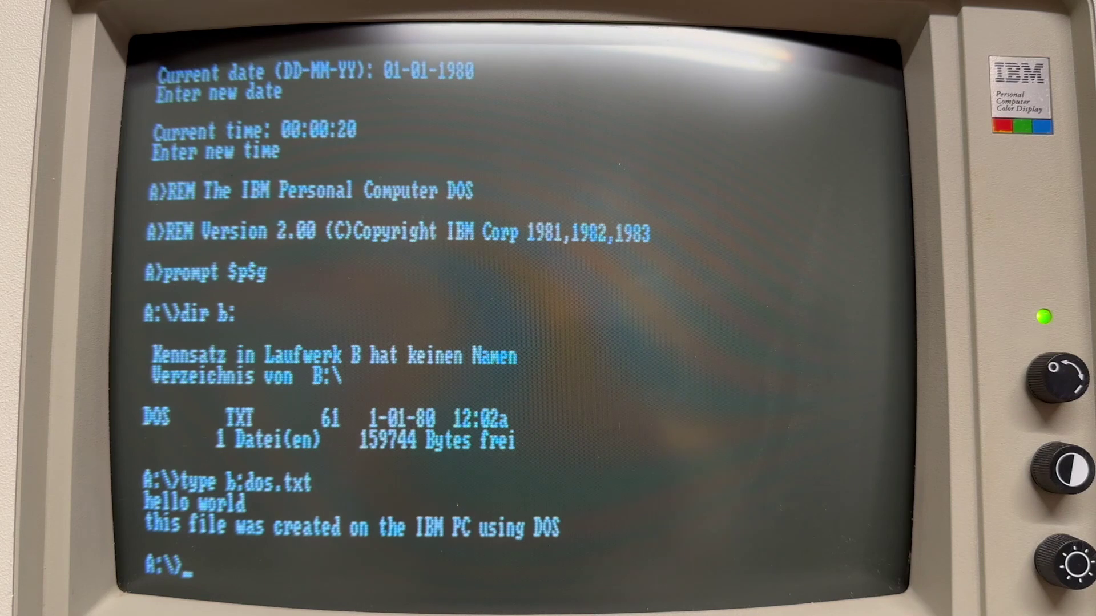
{"action": "type", "text": "dir b:"}
{"action": "key", "text": "Return"}
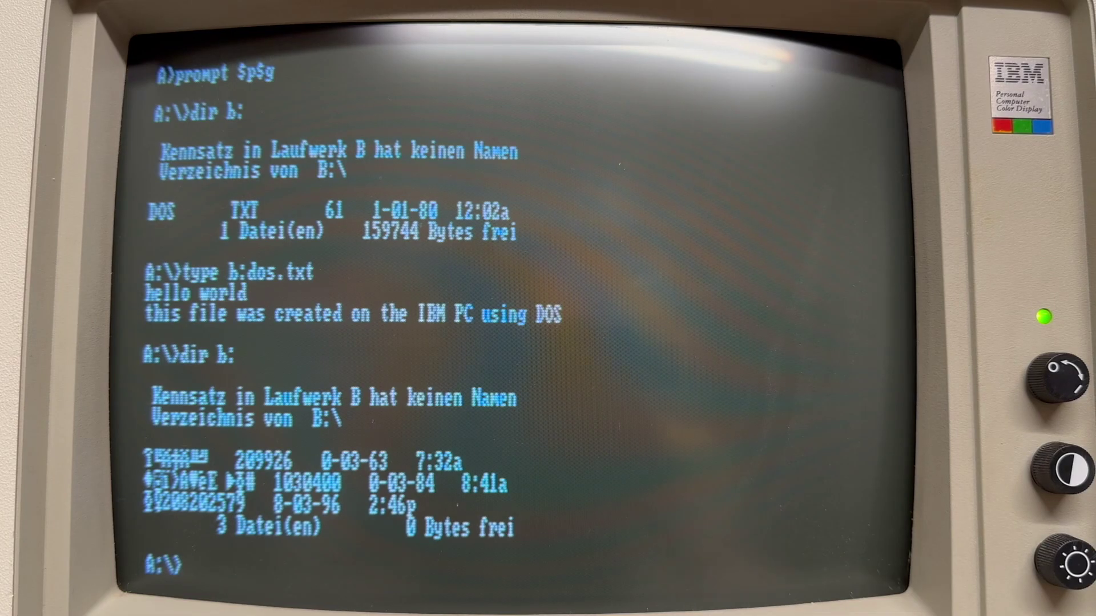
{"action": "type", "text": "dir b:"}
{"action": "key", "text": "Return"}
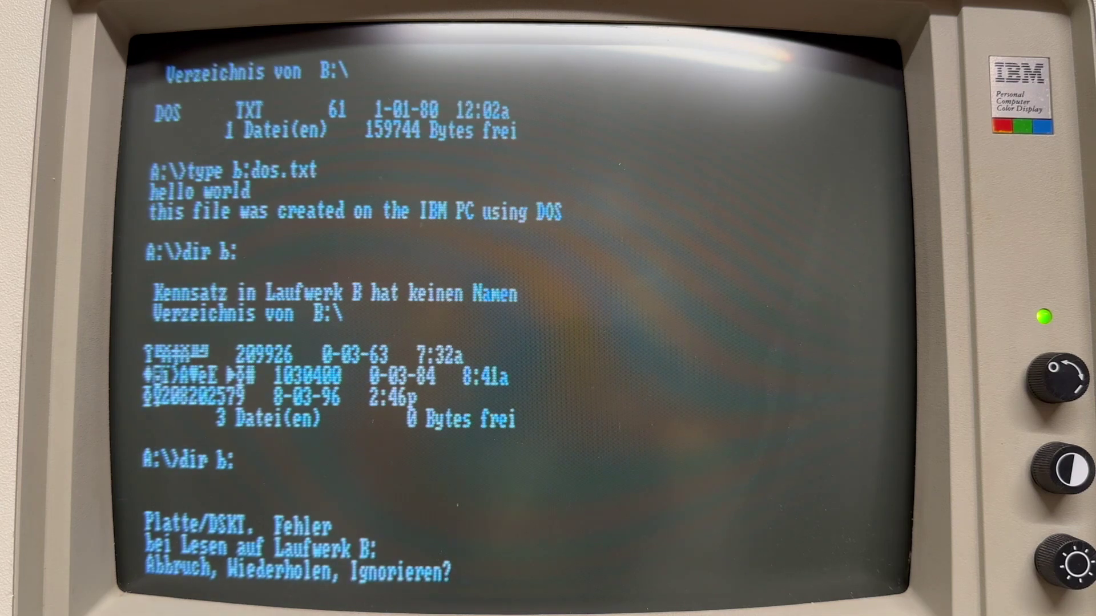
{"action": "key", "text": "a"}
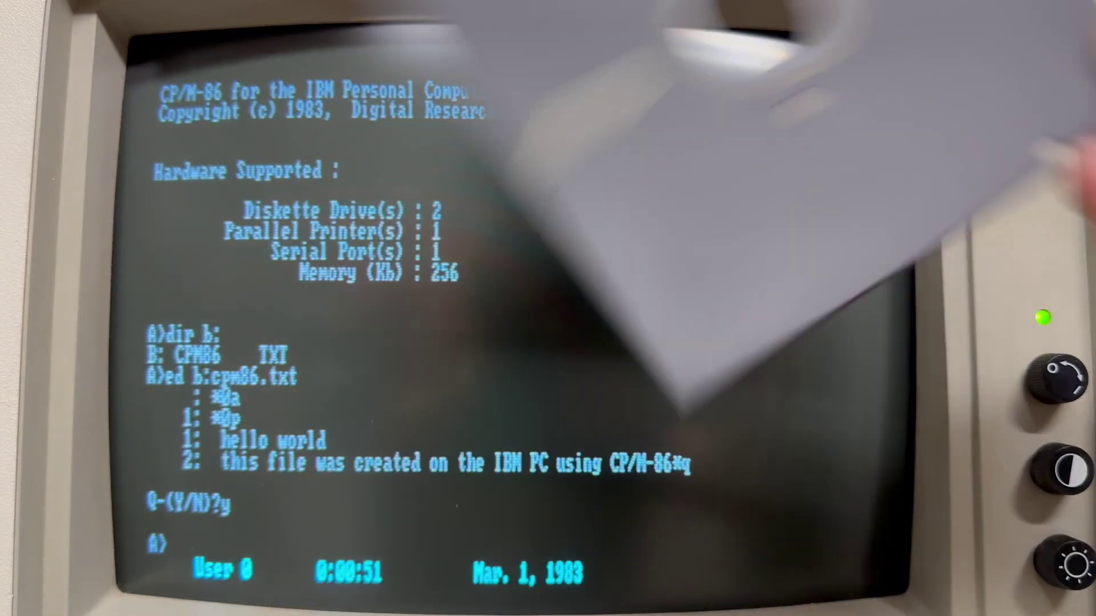
Step: Run dir b: against the foreign disk in drive B
{"action": "key", "text": "a"}
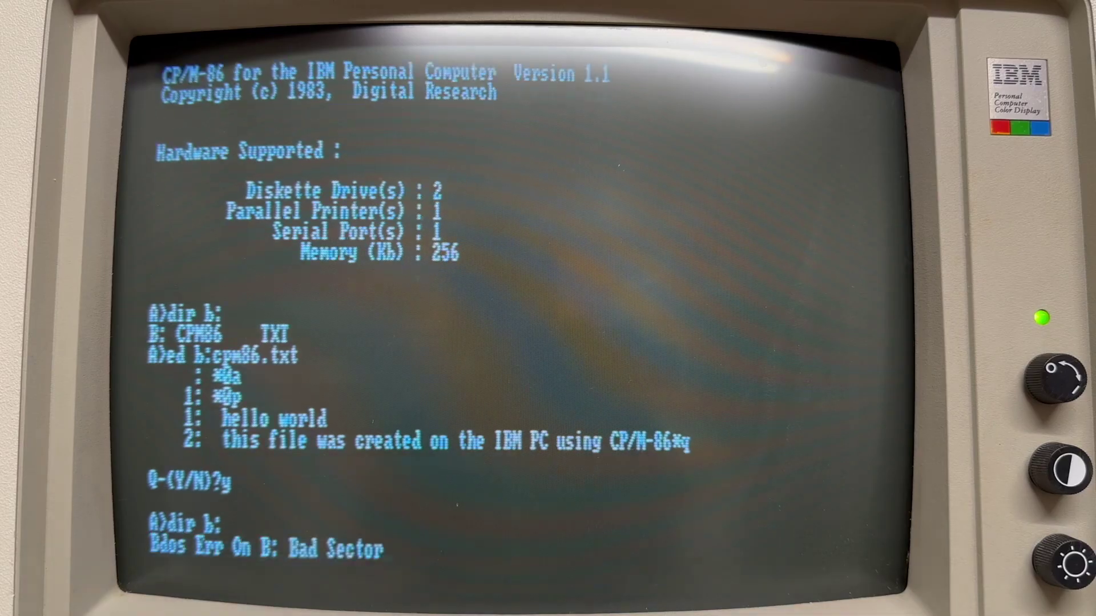
{"action": "type", "text": "dir b"}
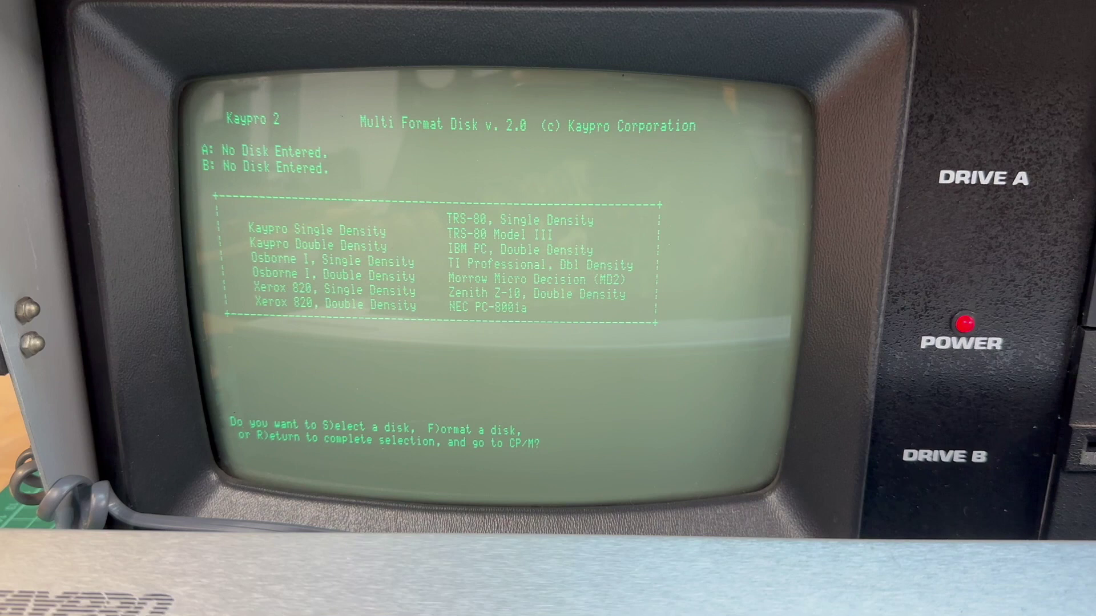
Step: Enter Multi Format Disk's disk-selection mode
{"action": "key", "text": "s"}
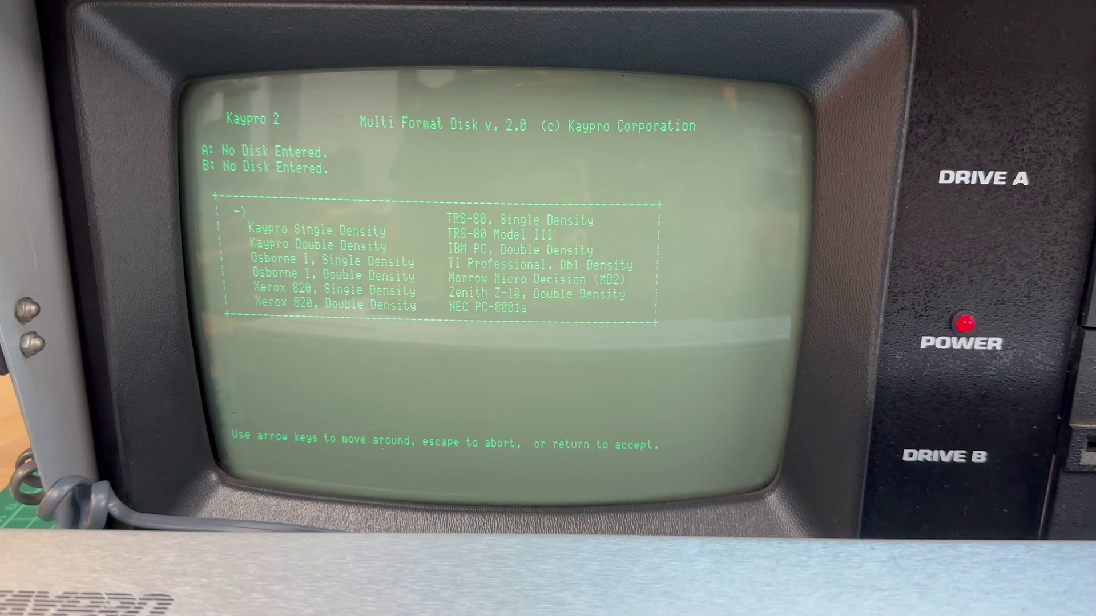
Step: Assign Osborne I single density format to drive B and return to CP/M
{"action": "key", "text": "Down"}
{"action": "key", "text": "Down"}
{"action": "key", "text": "Down"}
{"action": "key", "text": "Return"}
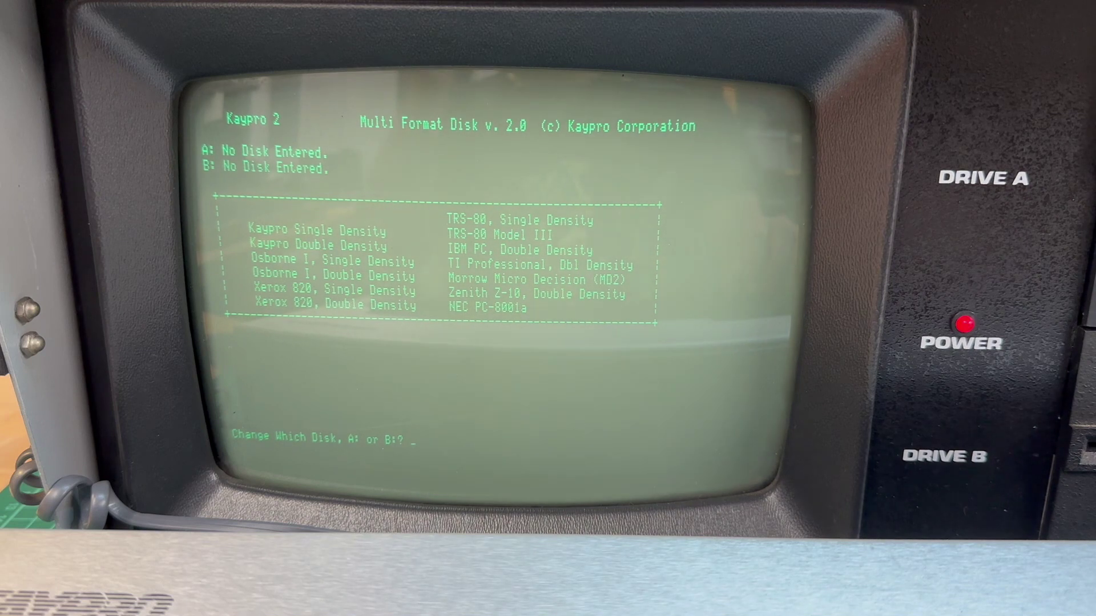
{"action": "key", "text": "b"}
{"action": "key", "text": "r"}
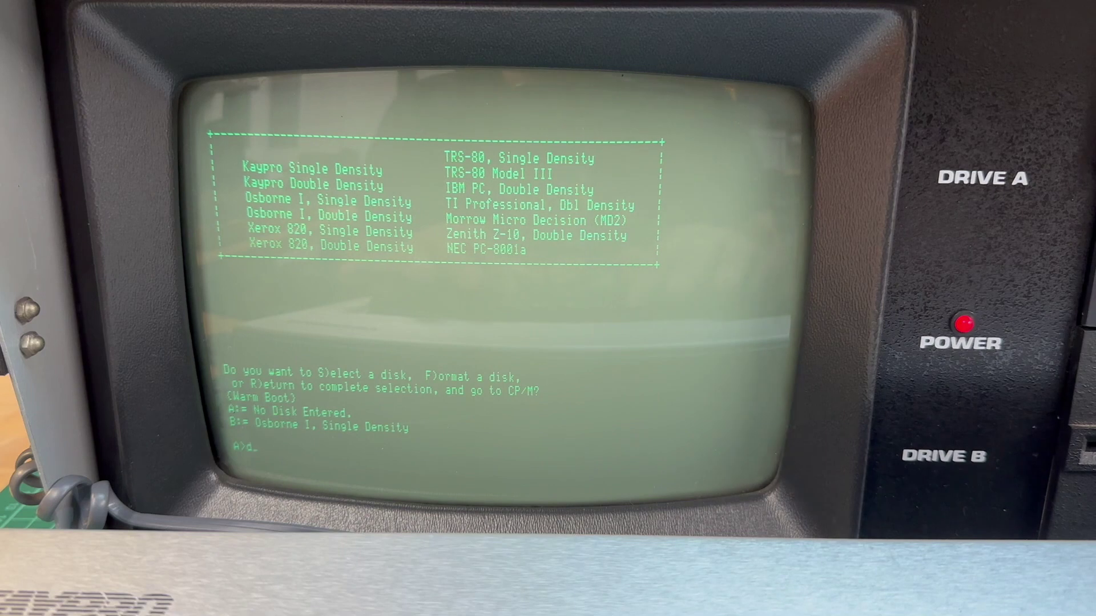
{"action": "type", "text": "dir b:"}
Step: List drive B, view 01.TXT, and quit the editor without saving
{"action": "key", "text": "Return"}
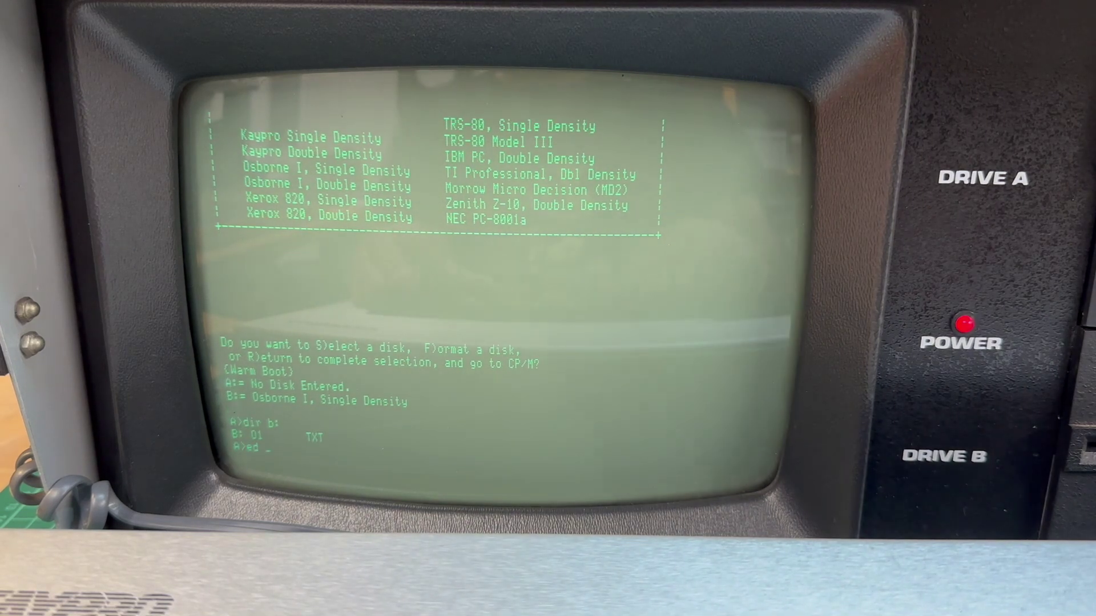
{"action": "type", "text": "ed b:o1.txt"}
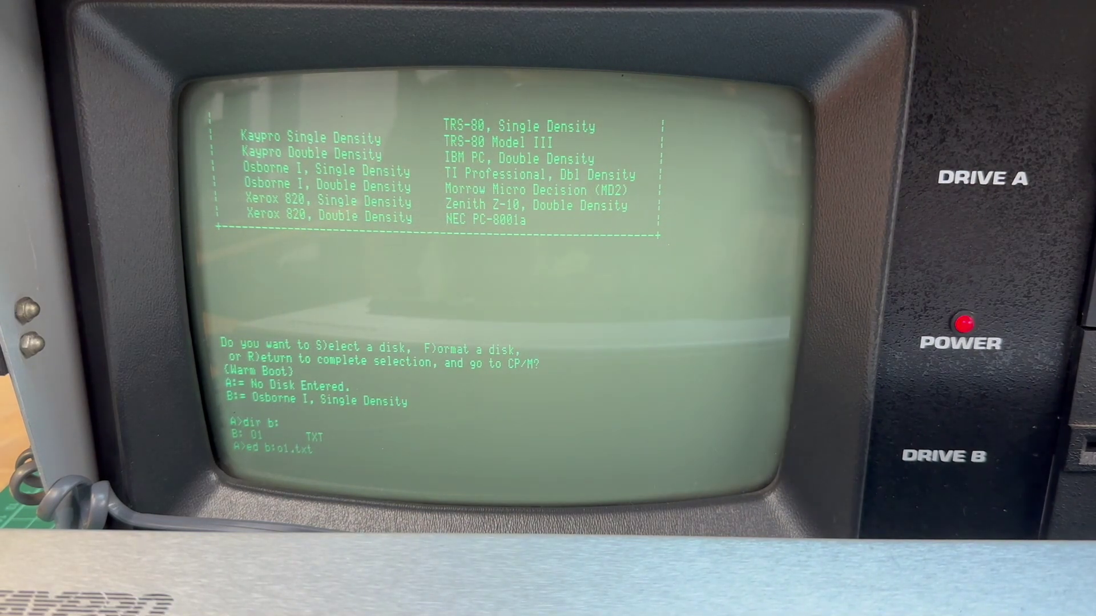
{"action": "type", "text": "01.txt      : *"}
{"action": "type", "text": "0a"}
{"action": "type", "text": "0p"}
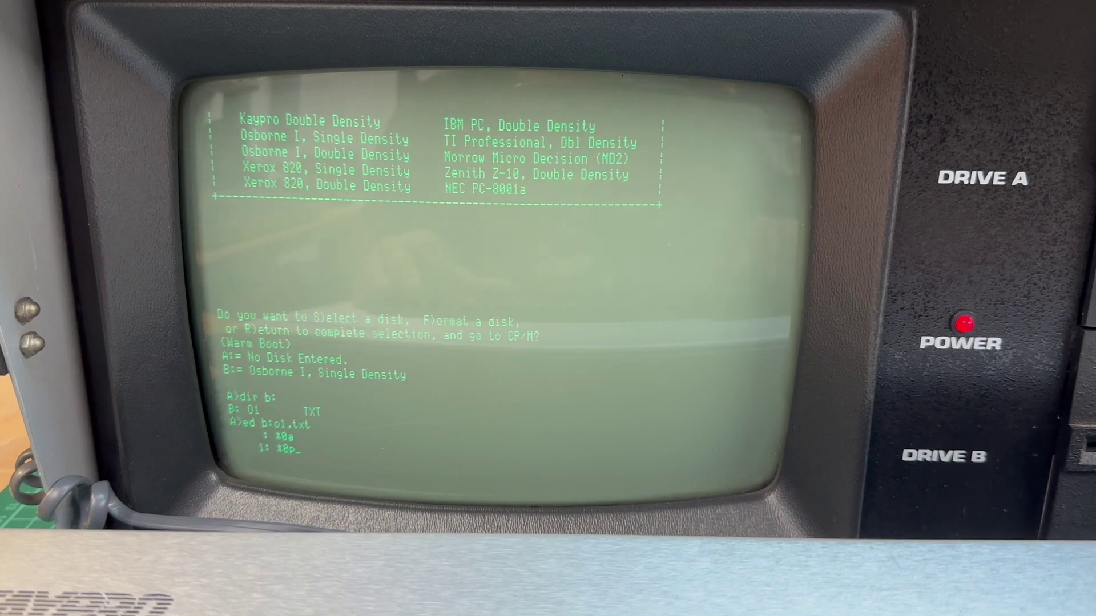
{"action": "key", "text": "Return"}
{"action": "type", "text": "q"}
{"action": "key", "text": "Return"}
{"action": "type", "text": "y"}
{"action": "key", "text": "Return"}
{"action": "type", "text": "ed b:"}
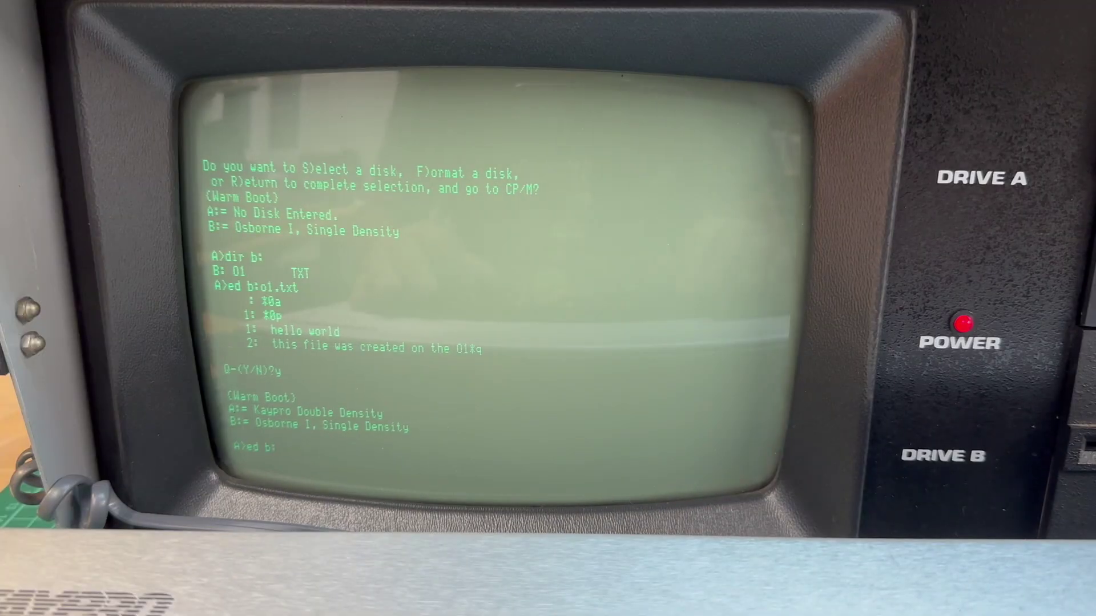
{"action": "type", "text": "kii.txt"}
Step: Create KII.TXT on drive B containing 'cross-over by kaypro II'
{"action": "key", "text": "Return"}
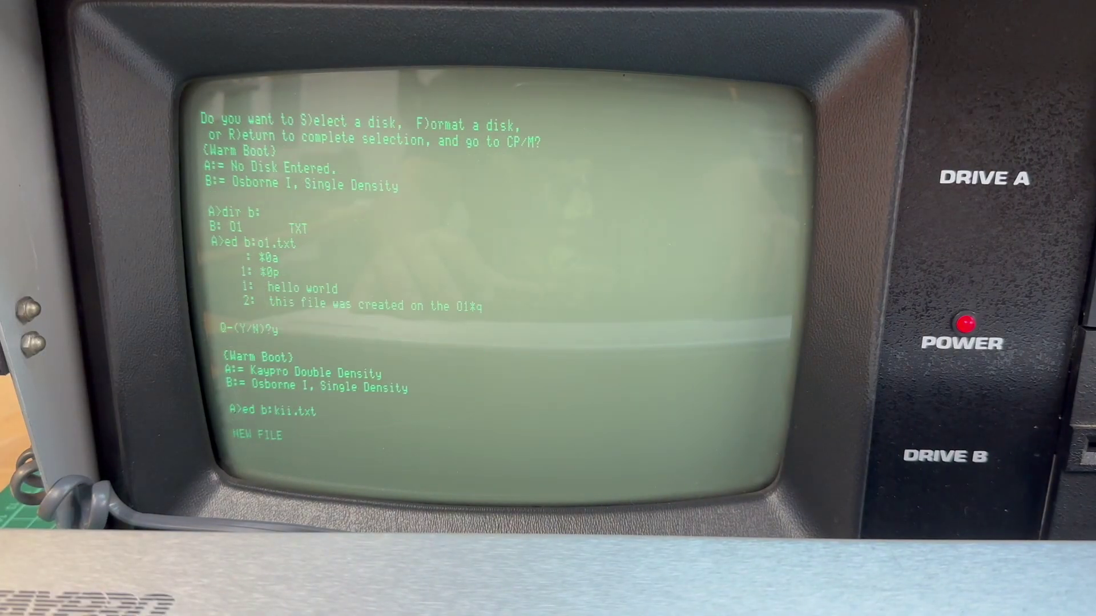
{"action": "type", "text": "i"}
{"action": "key", "text": "Return"}
{"action": "type", "text": "cross"}
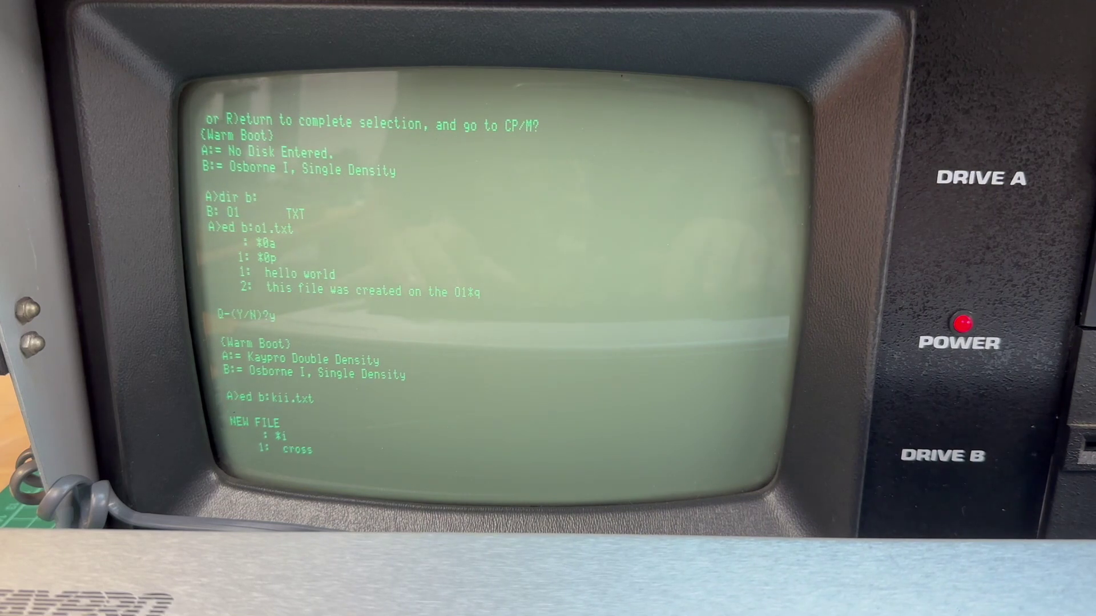
{"action": "type", "text": "-over by kaypro"}
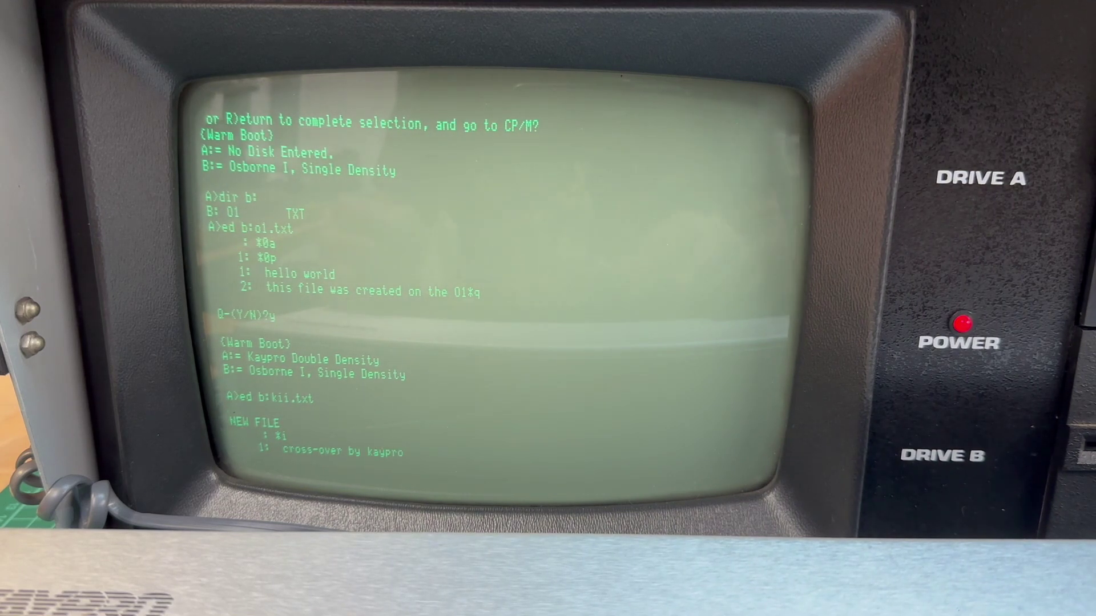
{"action": "type", "text": " II"}
{"action": "key", "text": "Return"}
{"action": "key", "text": "ctrl+z"}
{"action": "type", "text": "e"}
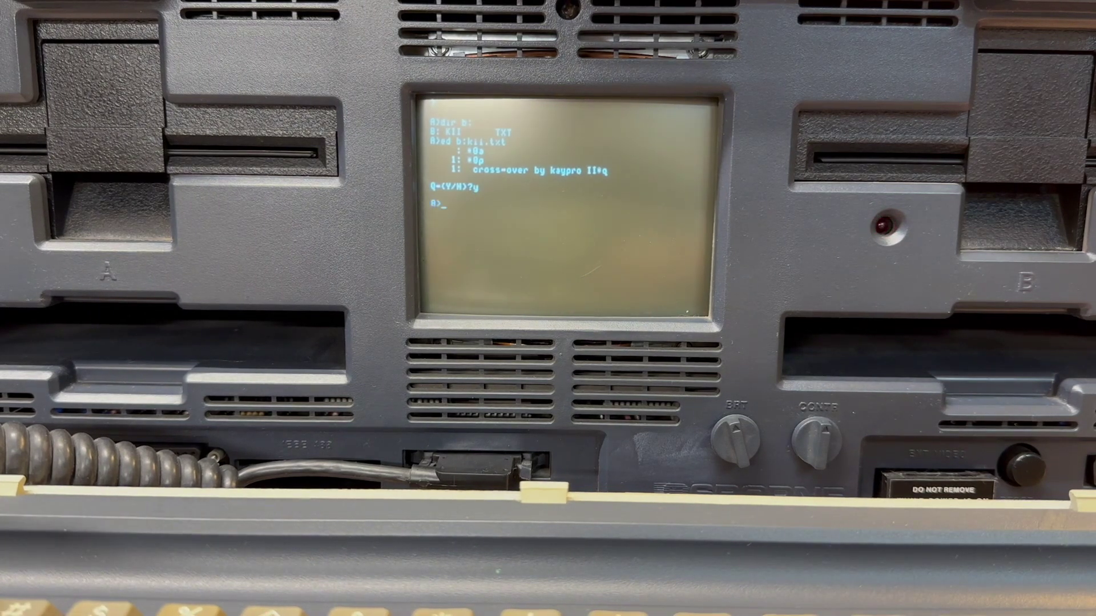
{"action": "type", "text": "ed b:o1.txt"}
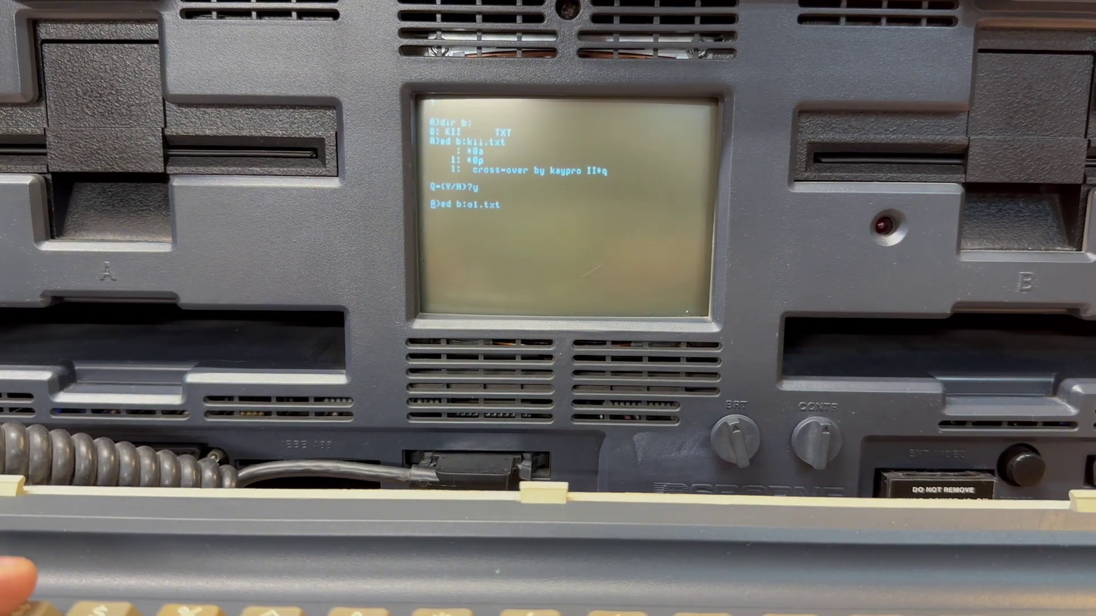
Step: On the Osborne, create a new file containing 'cross-over by 01'
{"action": "key", "text": "Return"}
{"action": "type", "text": "i"}
{"action": "key", "text": "Return"}
{"action": "type", "text": "cross-over"}
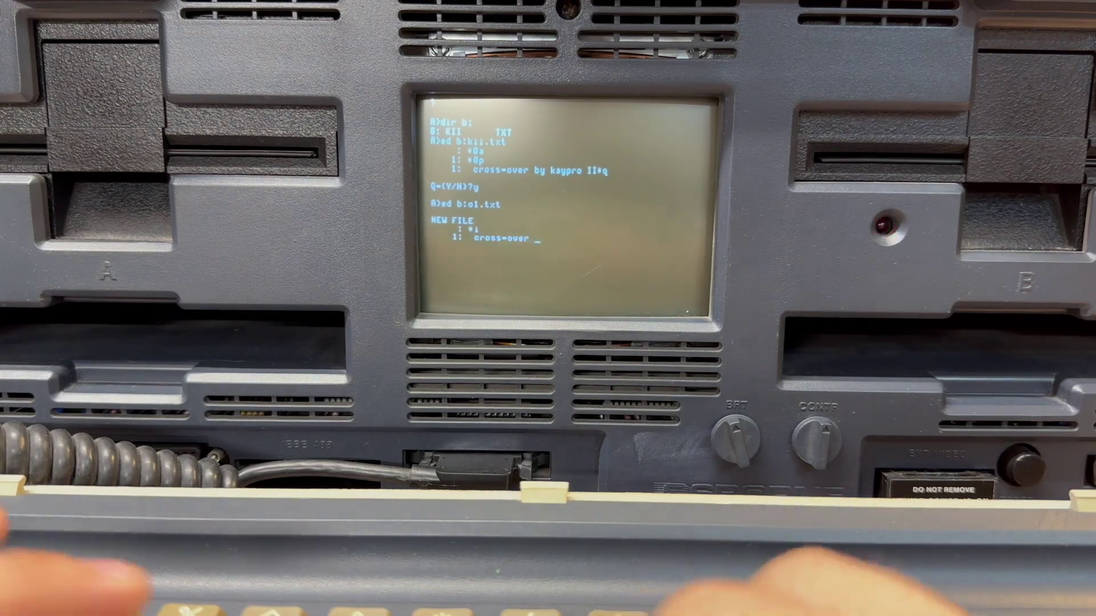
{"action": "type", "text": " by 01"}
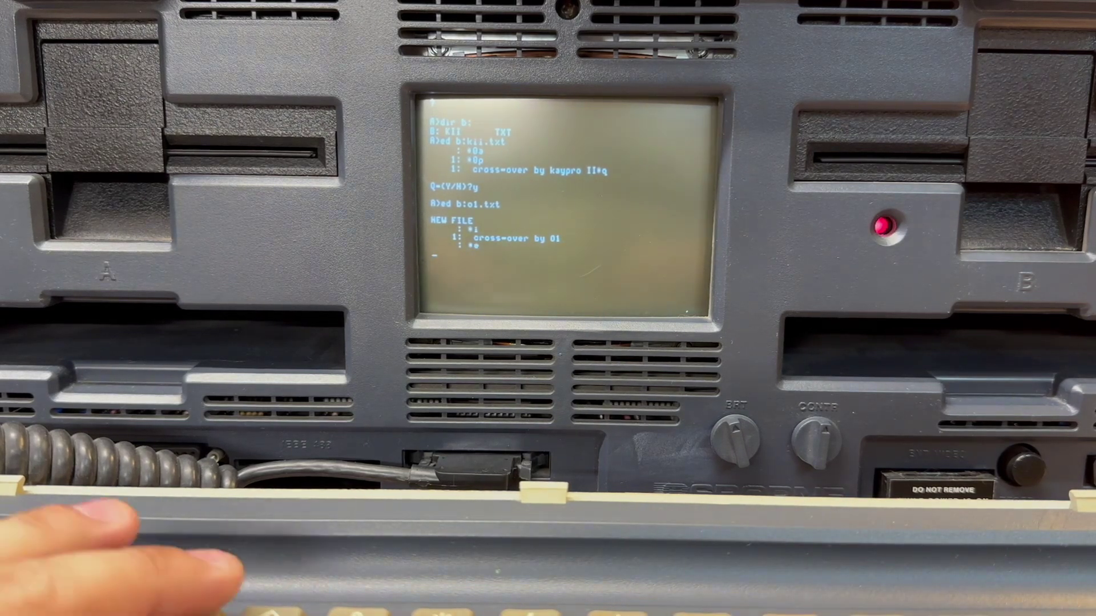
{"action": "key", "text": "ctrl+z"}
{"action": "type", "text": "e"}
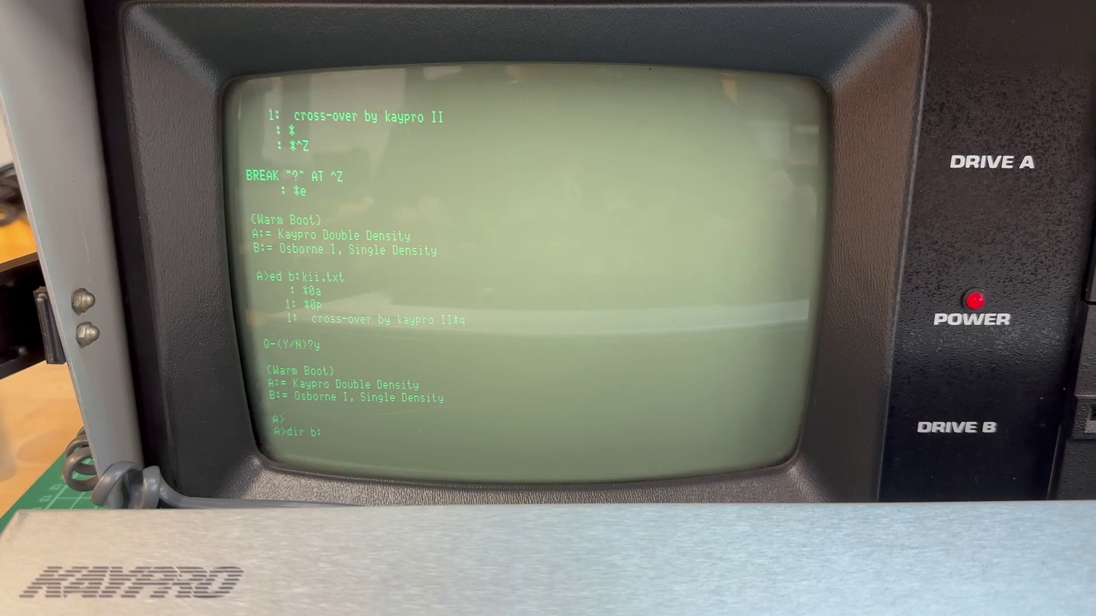
Step: List drive B's KII.TXT and 01.TXT, then open 01.txt showing 'cross-over by 01'
{"action": "key", "text": "Return"}
{"action": "type", "text": "ed b"}
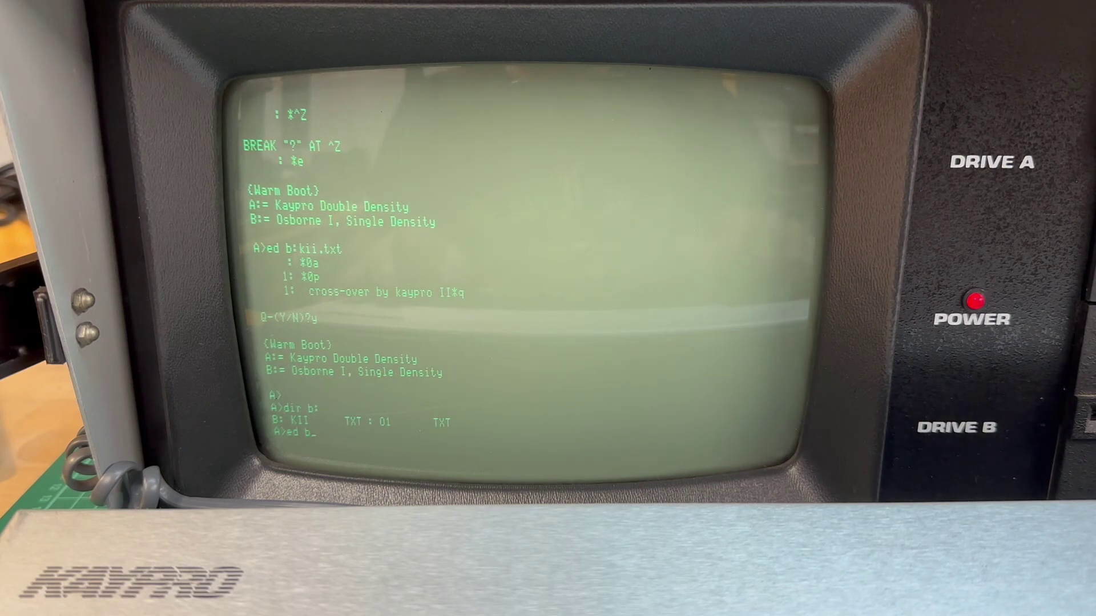
{"action": "type", "text": ":01.txt"}
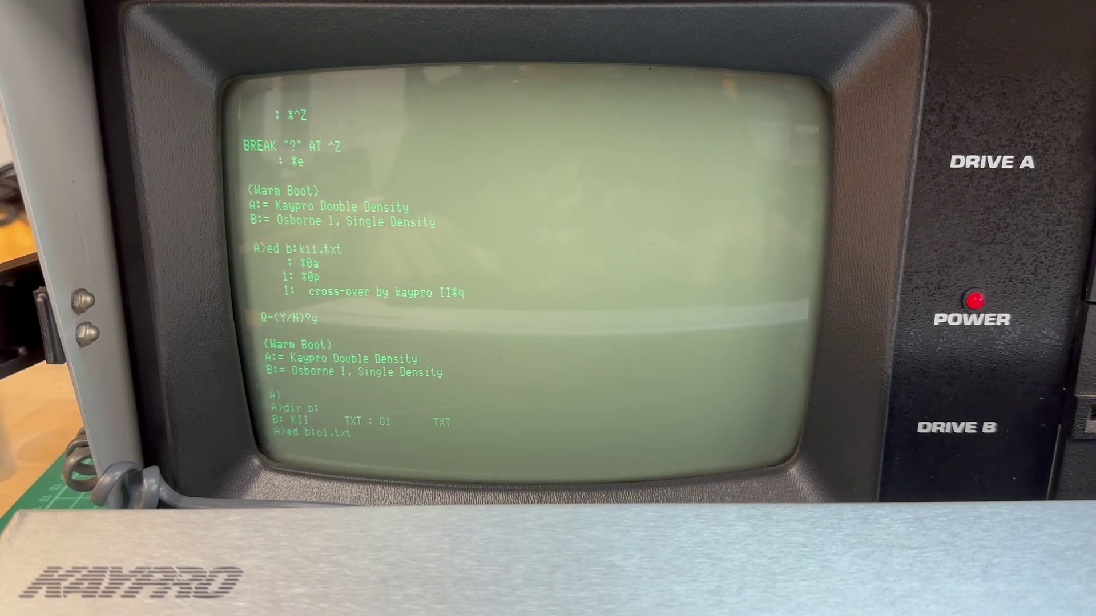
{"action": "key", "text": "Return"}
{"action": "key", "text": "Return"}
{"action": "type", "text": "0a"}
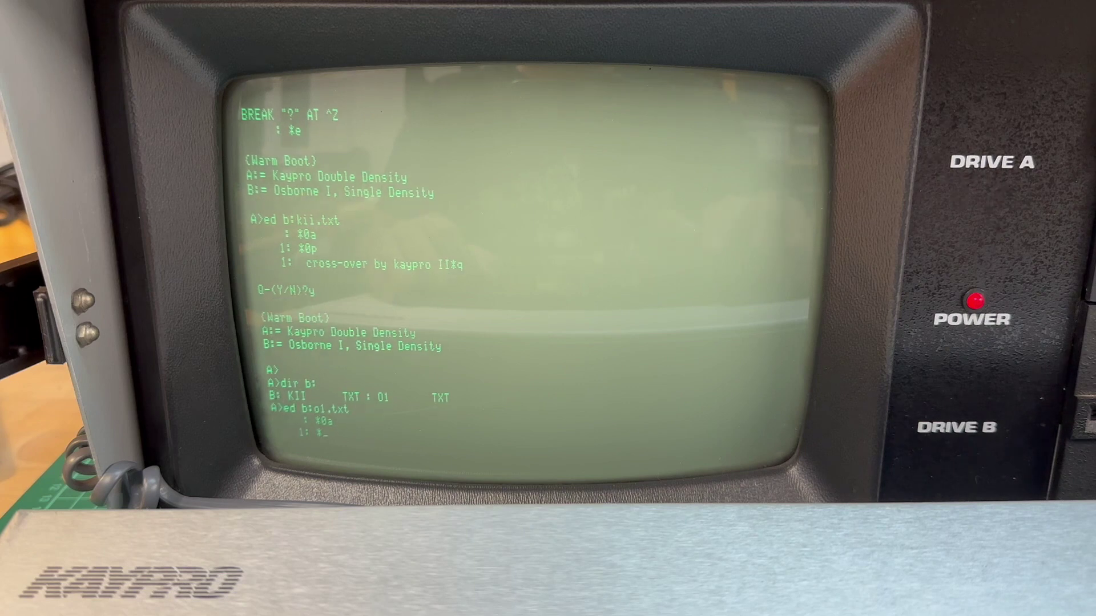
{"action": "type", "text": "0p"}
{"action": "key", "text": "Return"}
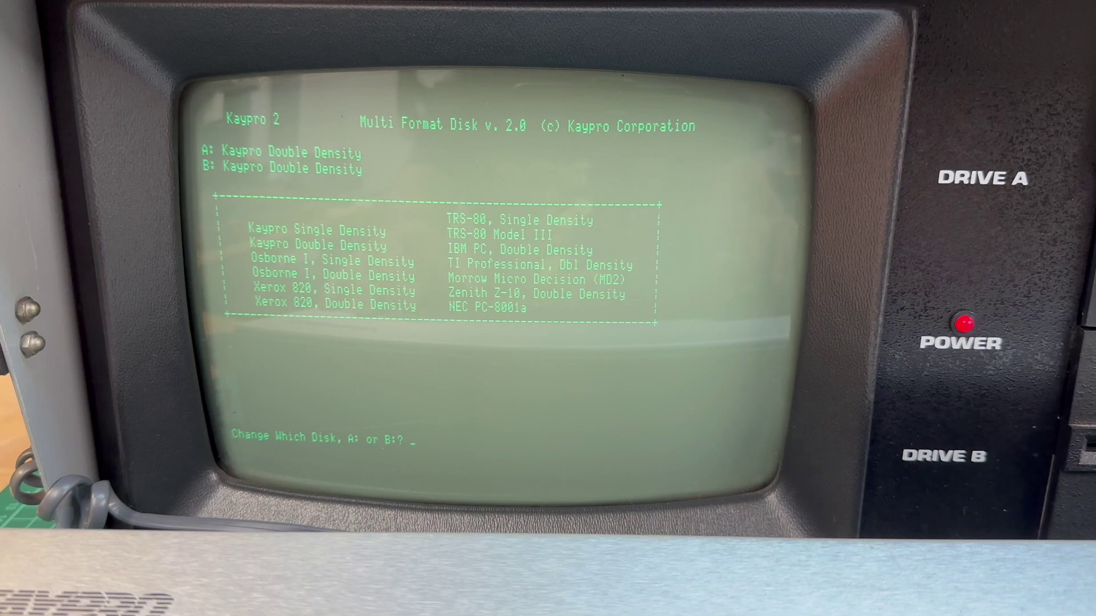
{"action": "type", "text": "r"}
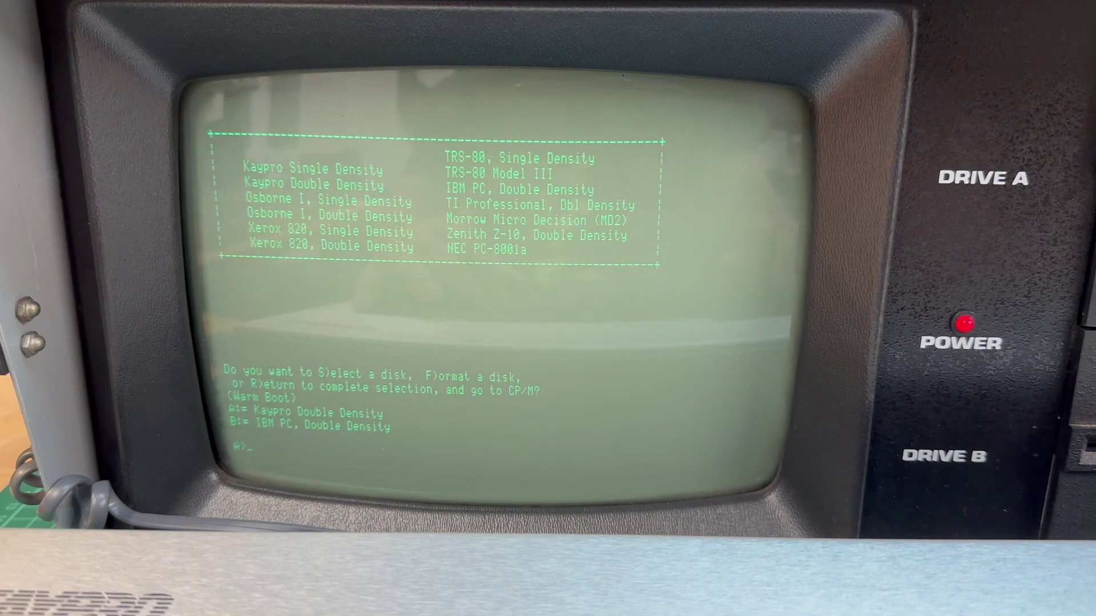
{"action": "type", "text": "dir b:"}
Step: List the IBM-format drive B and write KII.TXT reading 'cross-over by kaypro II'
{"action": "key", "text": "Return"}
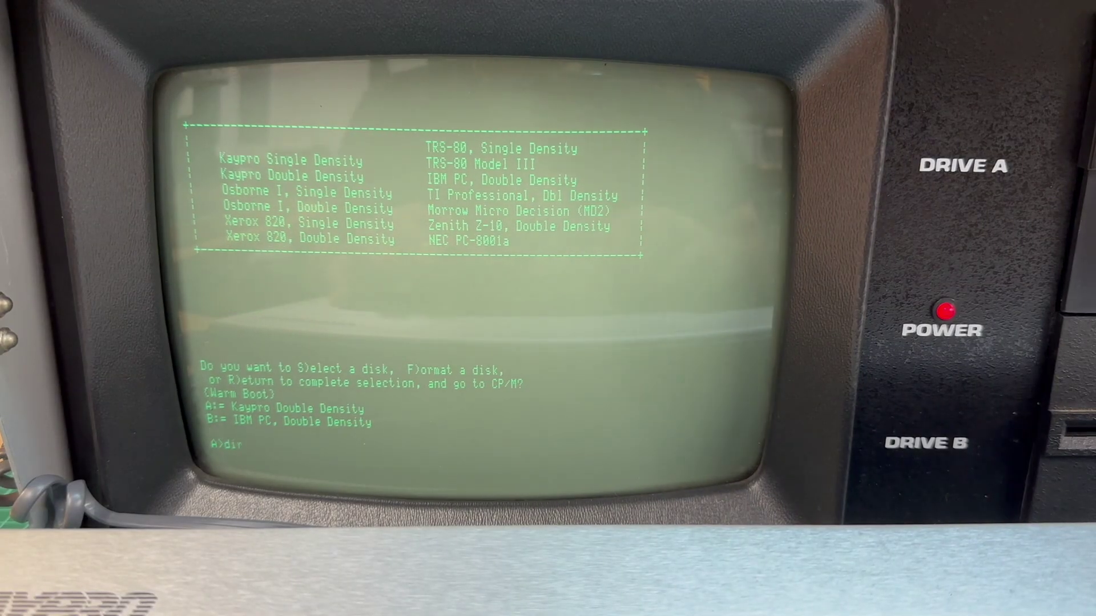
{"action": "type", "text": " b:"}
{"action": "key", "text": "Return"}
{"action": "type", "text": "ed b:kii"}
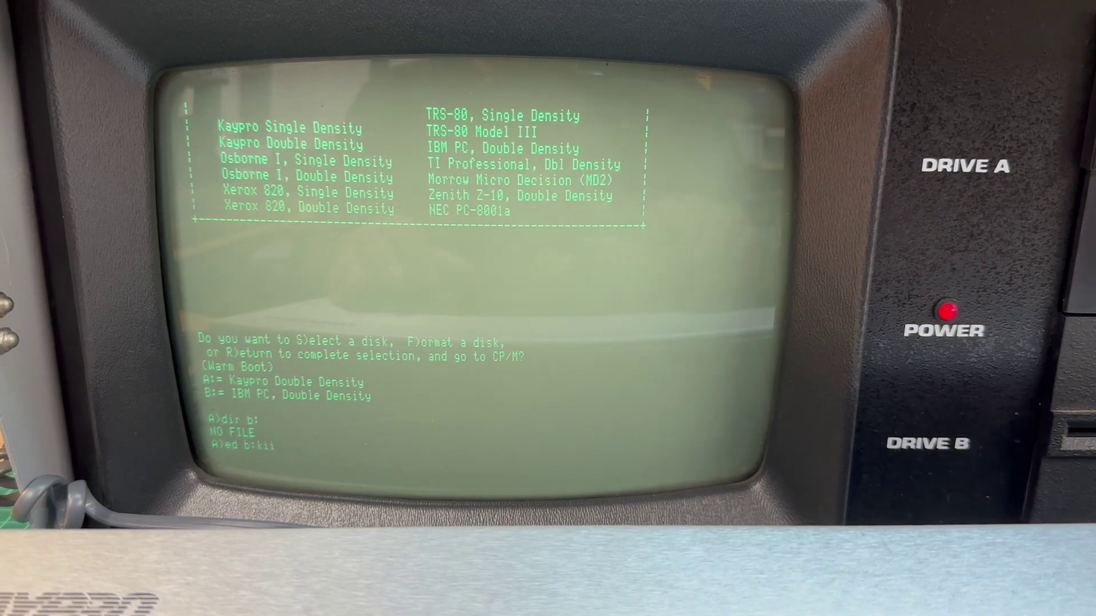
{"action": "type", "text": ".txt"}
{"action": "key", "text": "Return"}
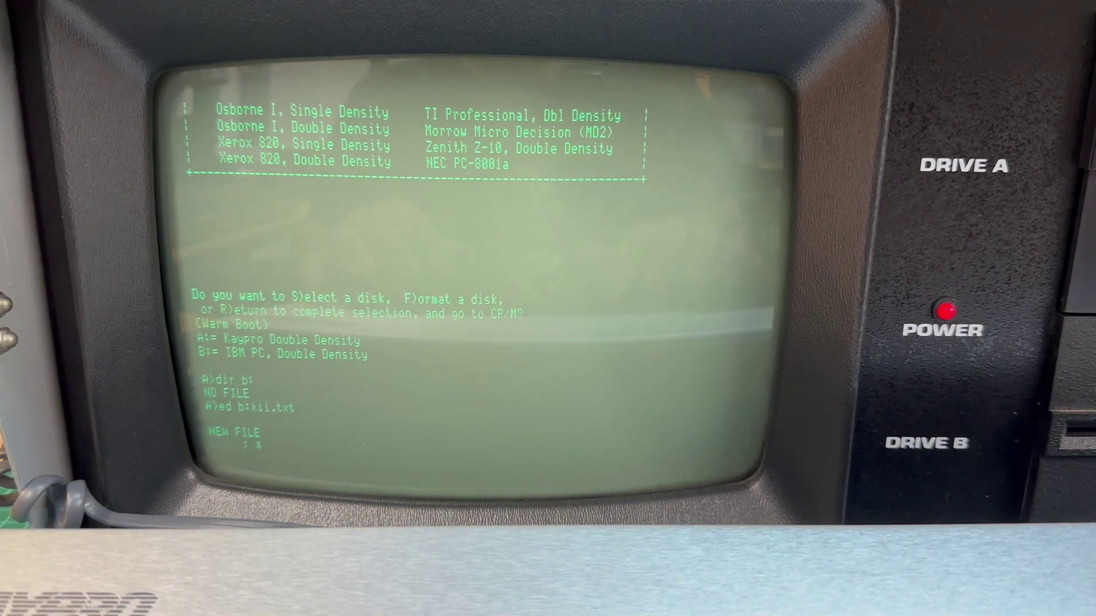
{"action": "type", "text": "i"}
{"action": "key", "text": "Return"}
{"action": "type", "text": "cross-over by kayp"}
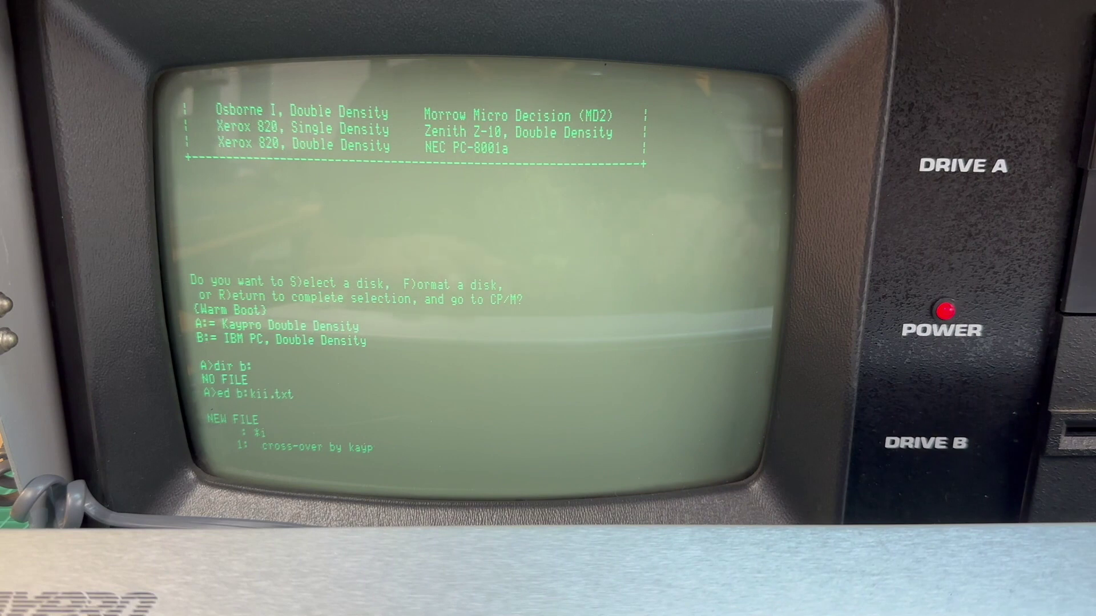
{"action": "type", "text": "ro II"}
{"action": "key", "text": "Return"}
{"action": "key", "text": "ctrl+z"}
{"action": "type", "text": "e"}
{"action": "key", "text": "Return"}
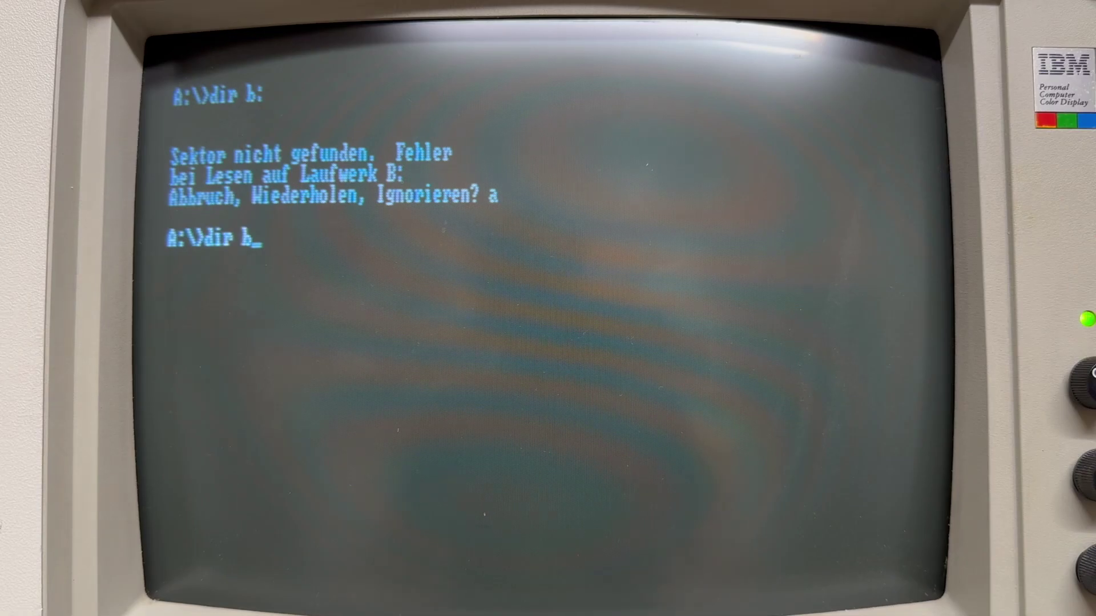
{"action": "type", "text": ":"}
Step: List and check drive B, abandoning each sector-not-found error
{"action": "key", "text": "Return"}
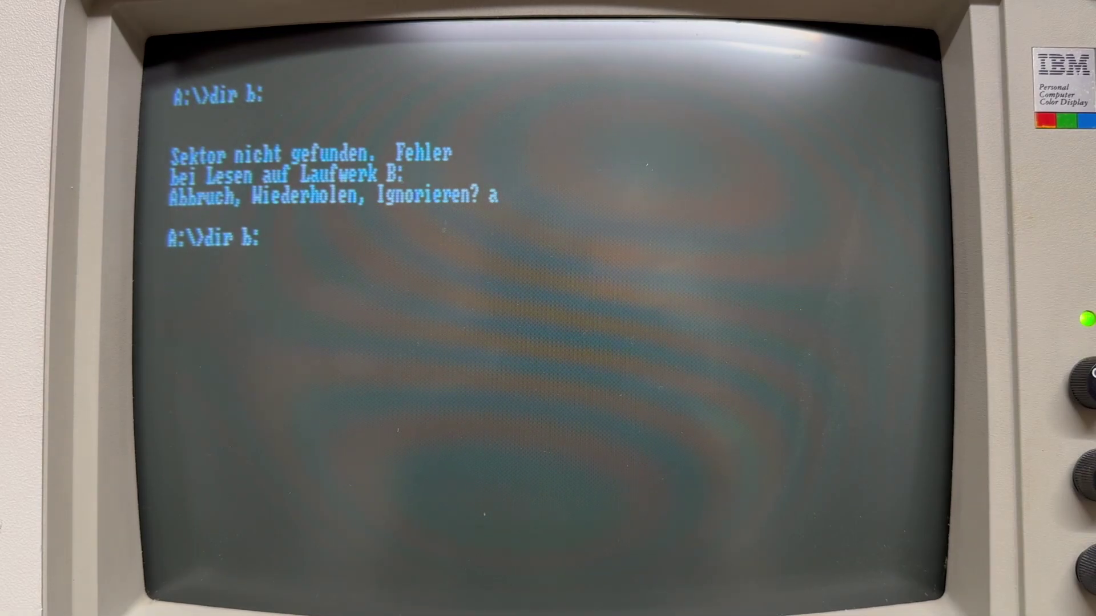
{"action": "type", "text": "achkdsk b"}
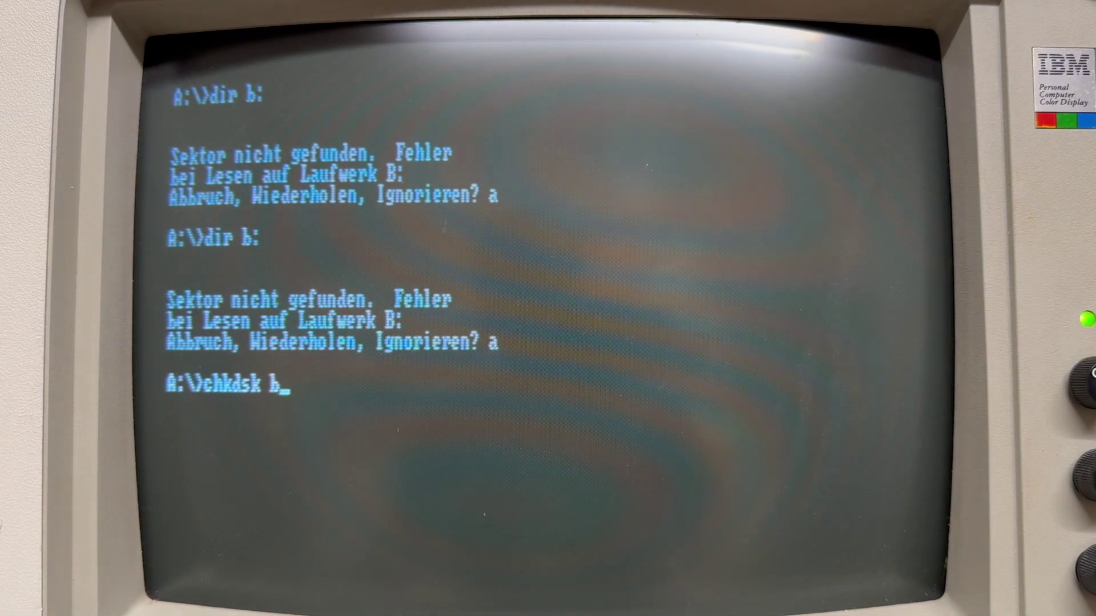
{"action": "type", "text": ":"}
{"action": "key", "text": "Return"}
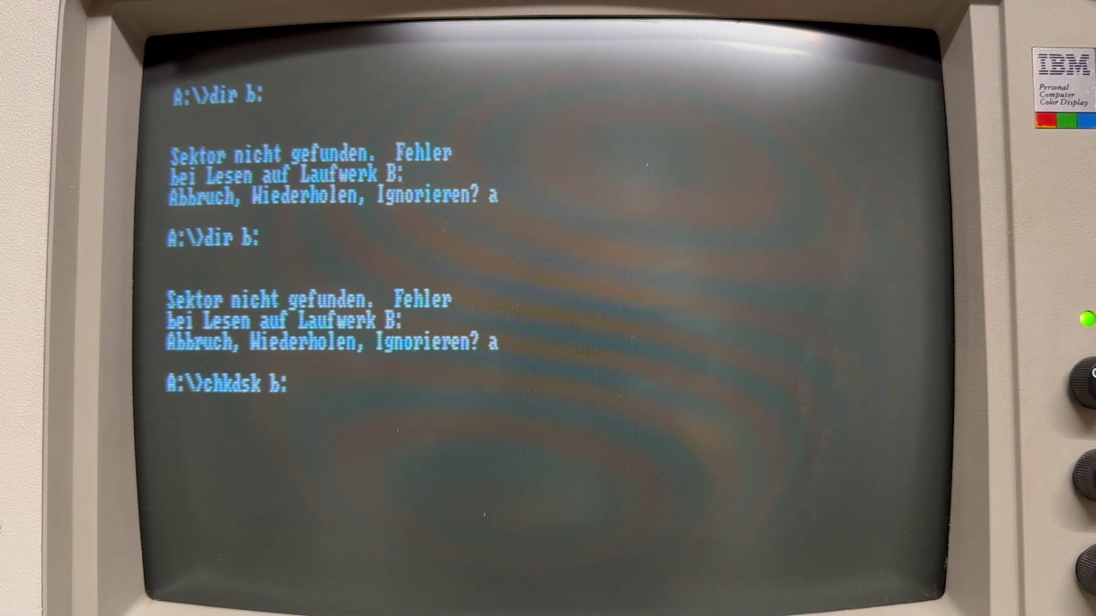
{"action": "type", "text": "a"}
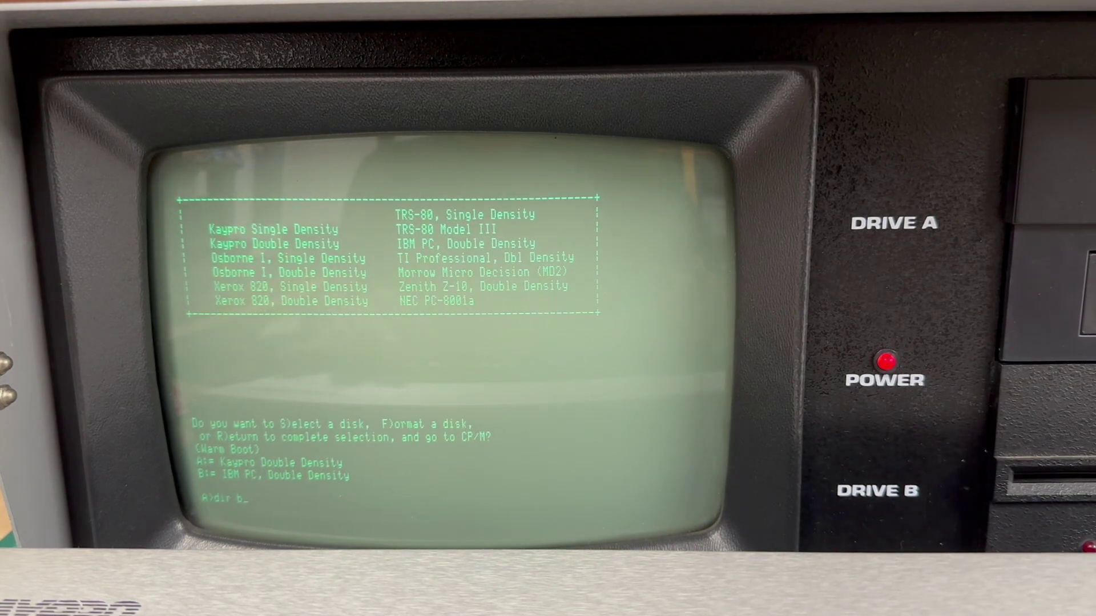
{"action": "type", "text": ":"}
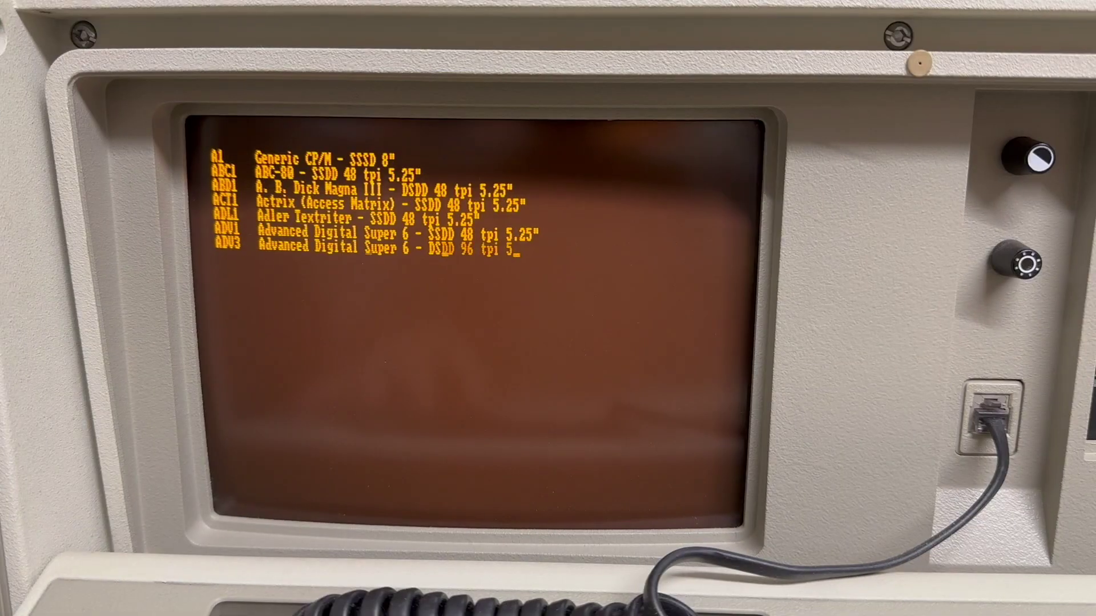
Step: Page twice through the format list and choose the Osborne 1 SSDD format for drive B
{"action": "key", "text": "Page_Down"}
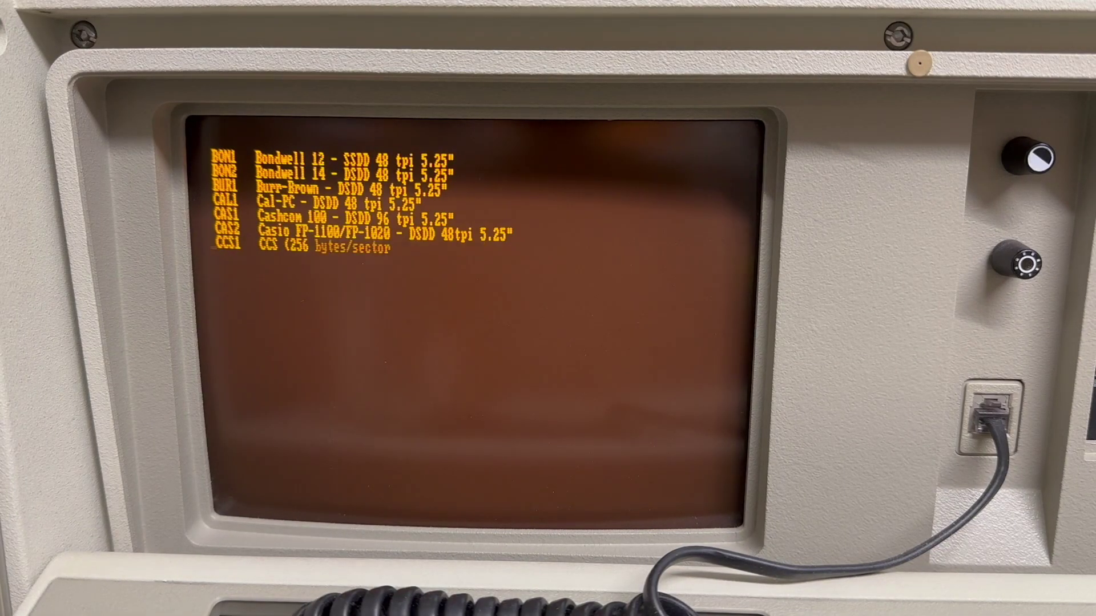
{"action": "key", "text": "Page_Down"}
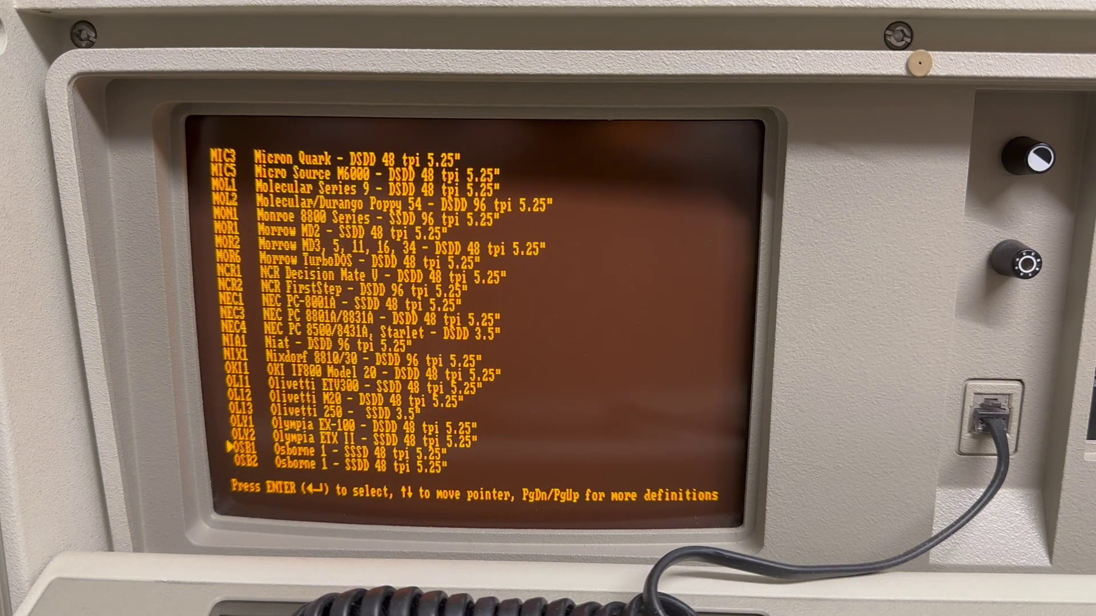
{"action": "key", "text": "Return"}
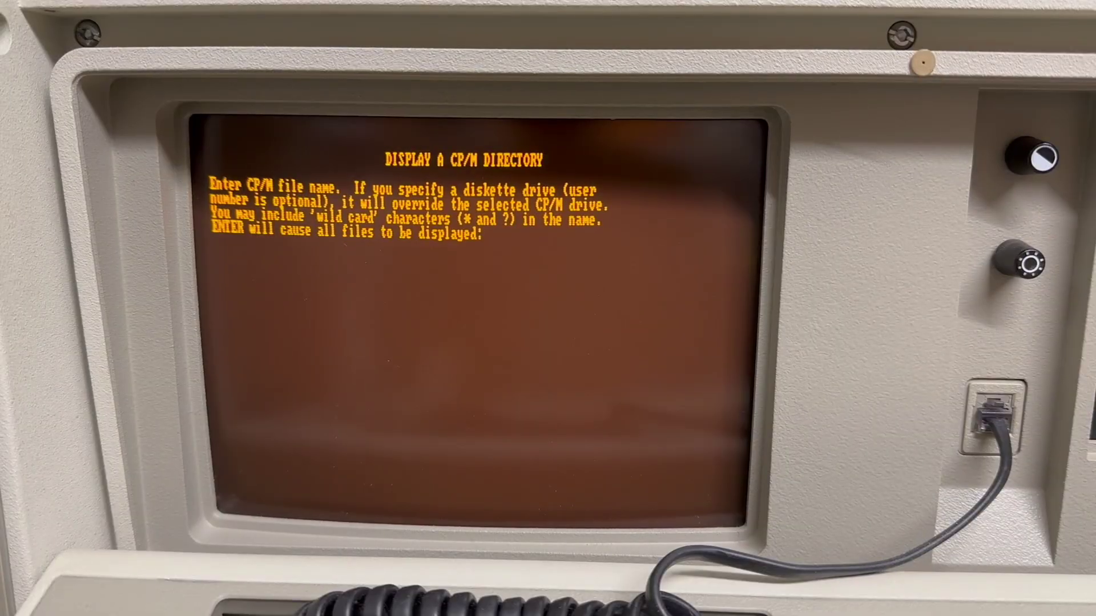
Step: List the CP/M-86 floppy, copy CPM86.TXT to DOS, and show its contents
{"action": "key", "text": "Return"}
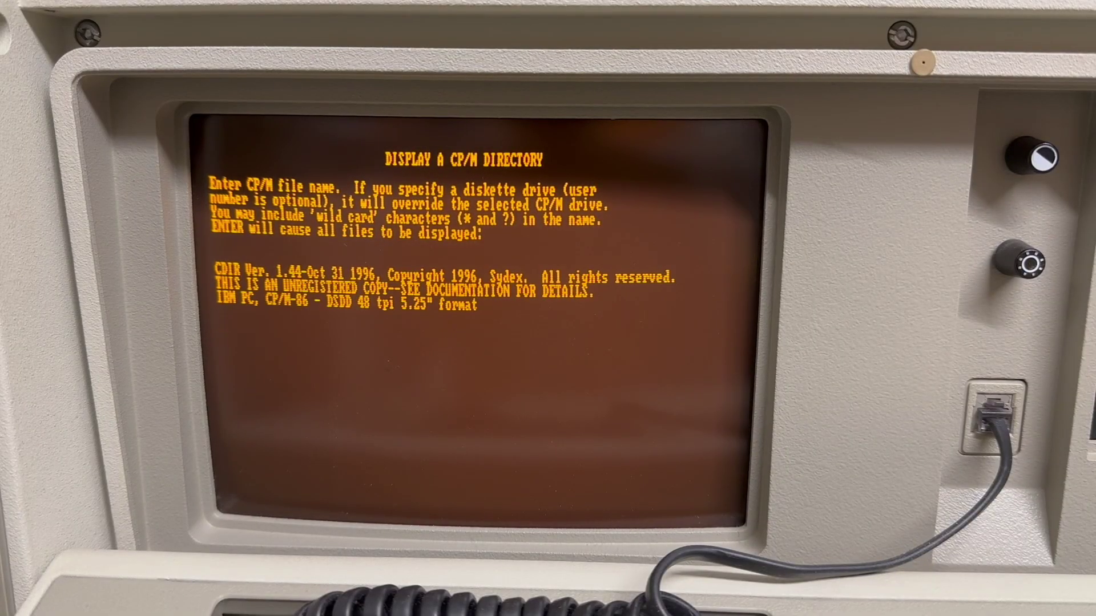
{"action": "key", "text": "Return"}
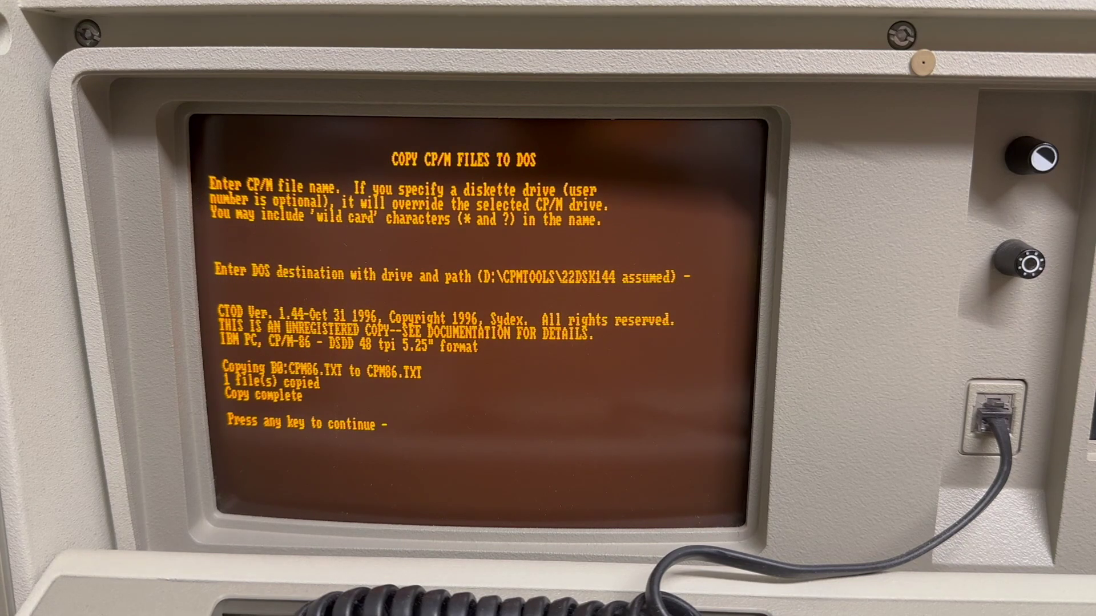
{"action": "type", "text": "type cpm86.txt"}
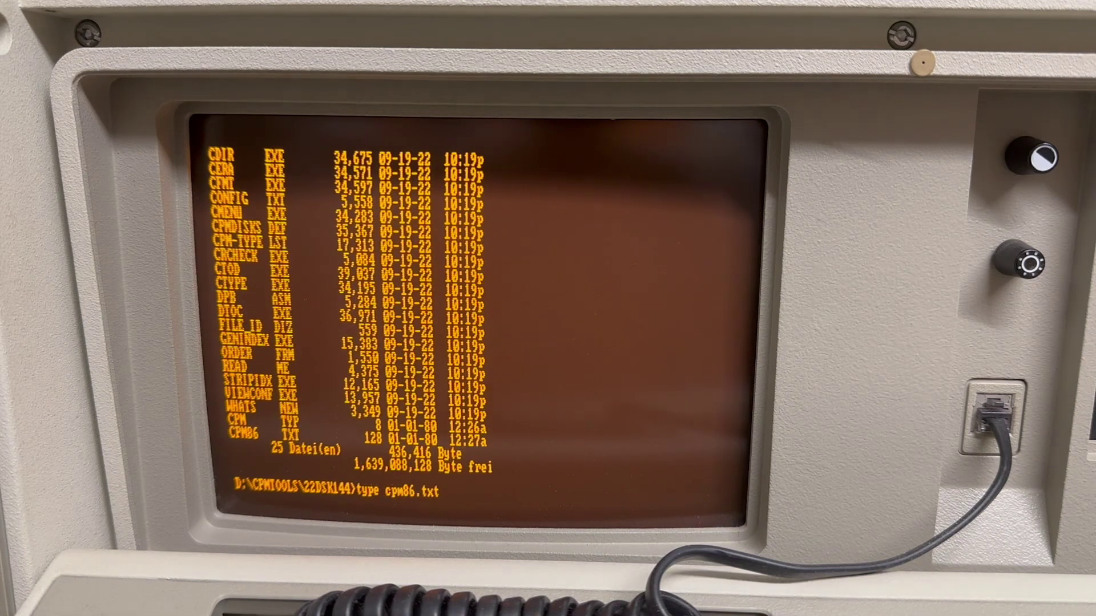
{"action": "key", "text": "Return"}
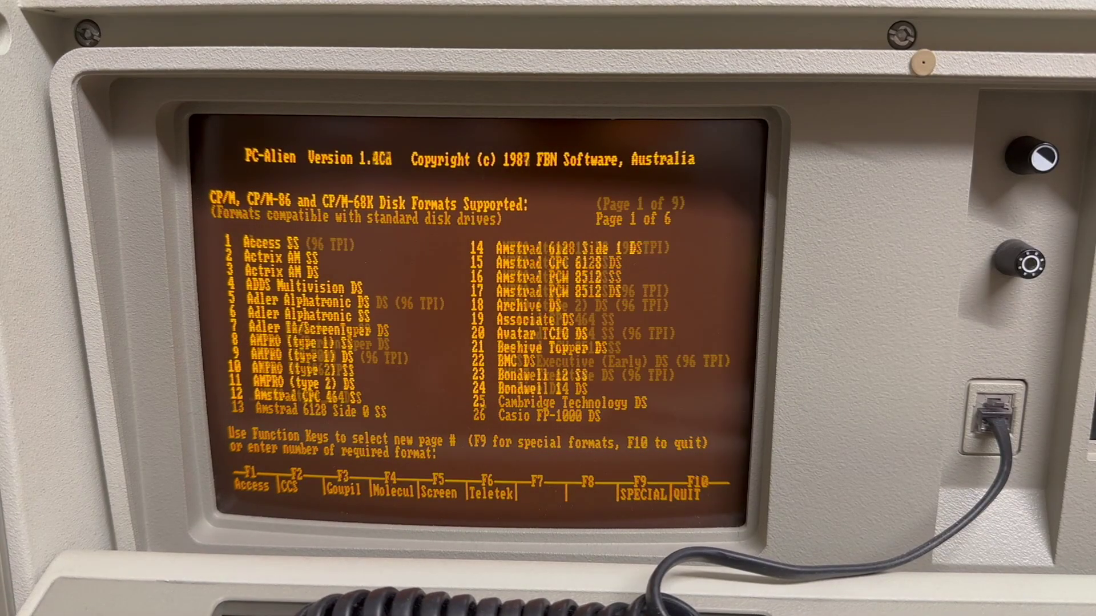
{"action": "type", "text": "di"}
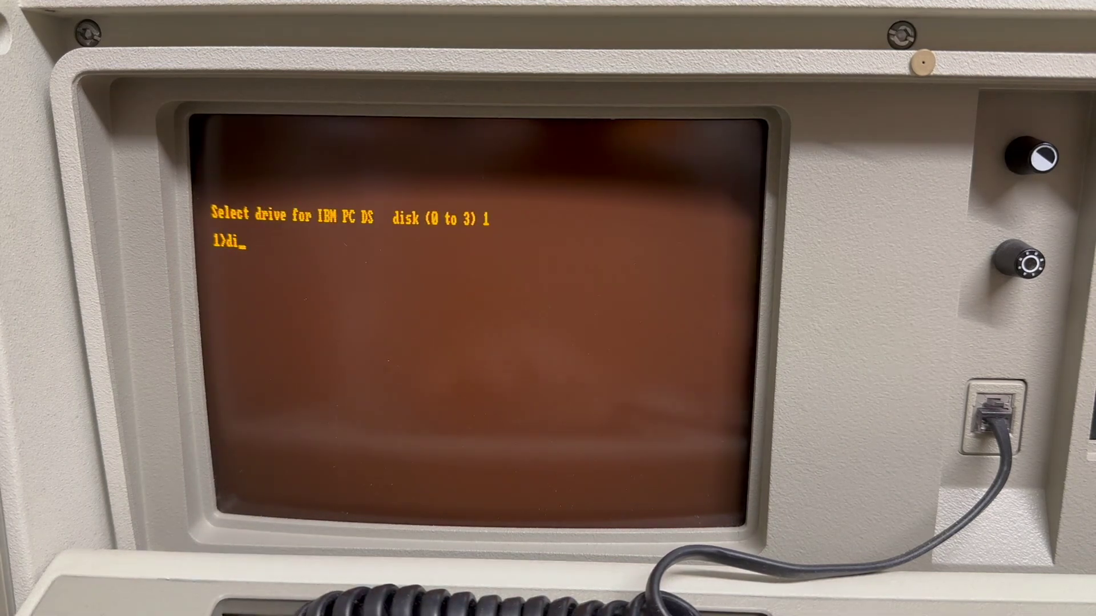
{"action": "type", "text": "typ"}
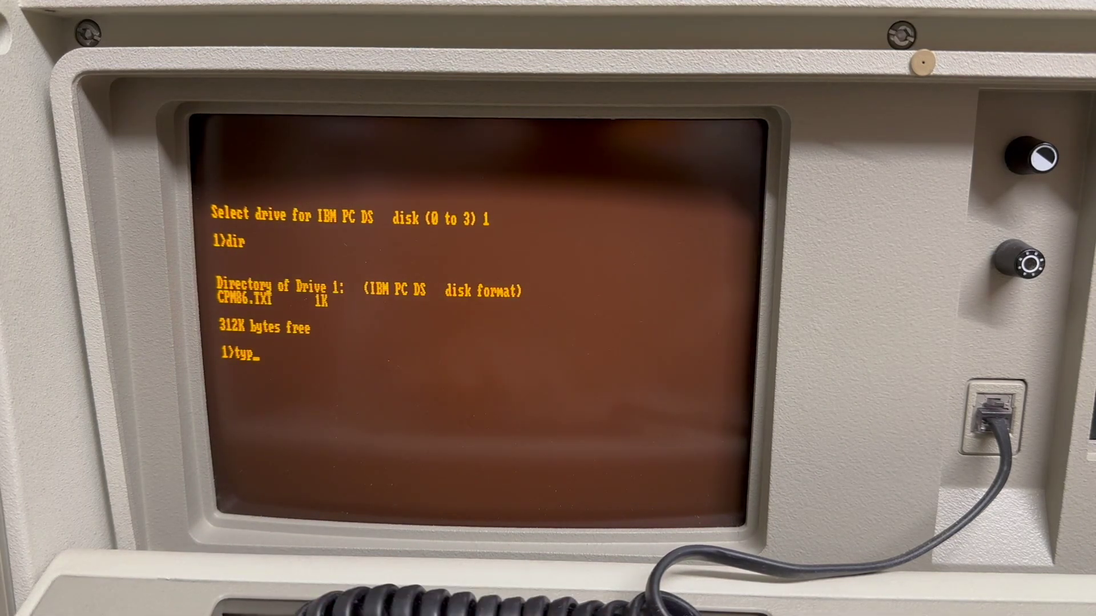
{"action": "type", "text": "e cpm86.txt"}
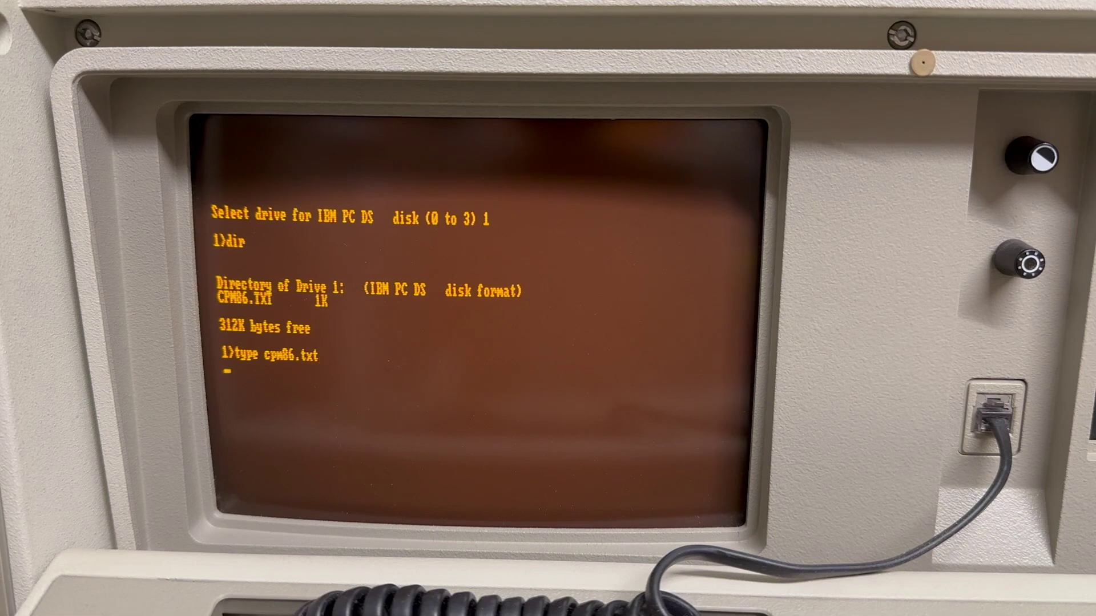
Step: Show CPM86.TXT from drive 1's IBM PC DS floppy in PC-Alien
{"action": "key", "text": "Return"}
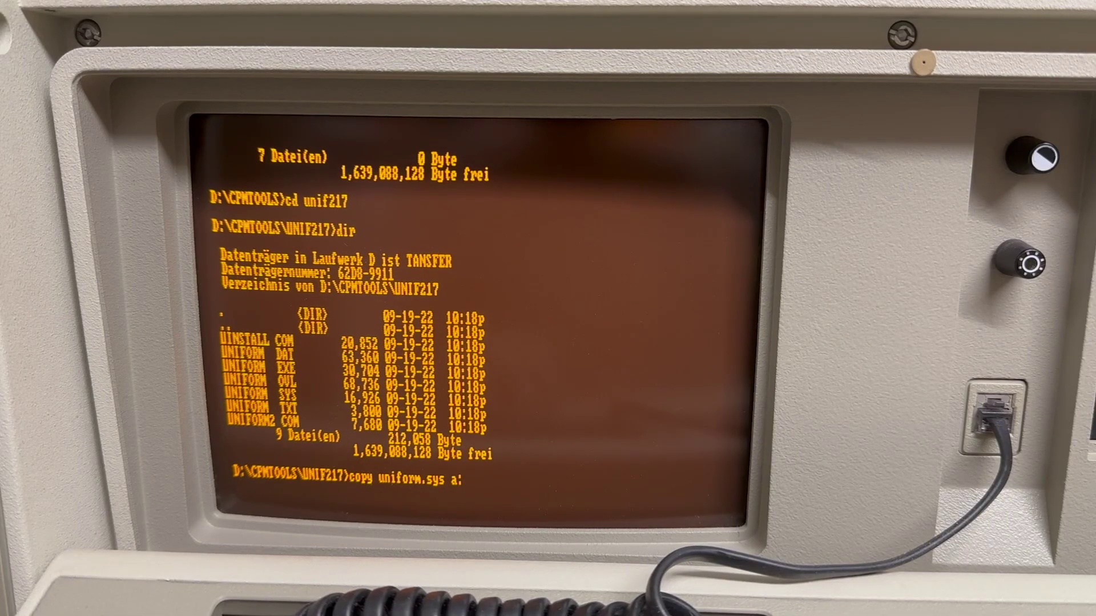
Step: Copy UNIFORM.SYS to drive A and append 'device=uniform.sys' to its CONFIG.SYS
{"action": "key", "text": "Return"}
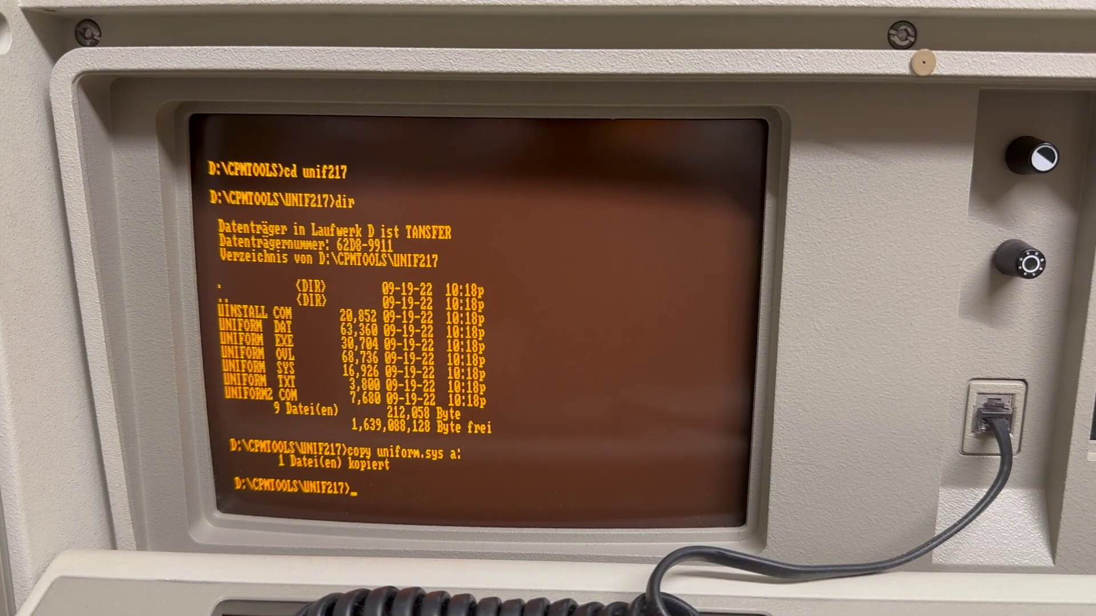
{"action": "type", "text": "a:"}
{"action": "key", "text": "Return"}
{"action": "type", "text": "echo device=uniform"}
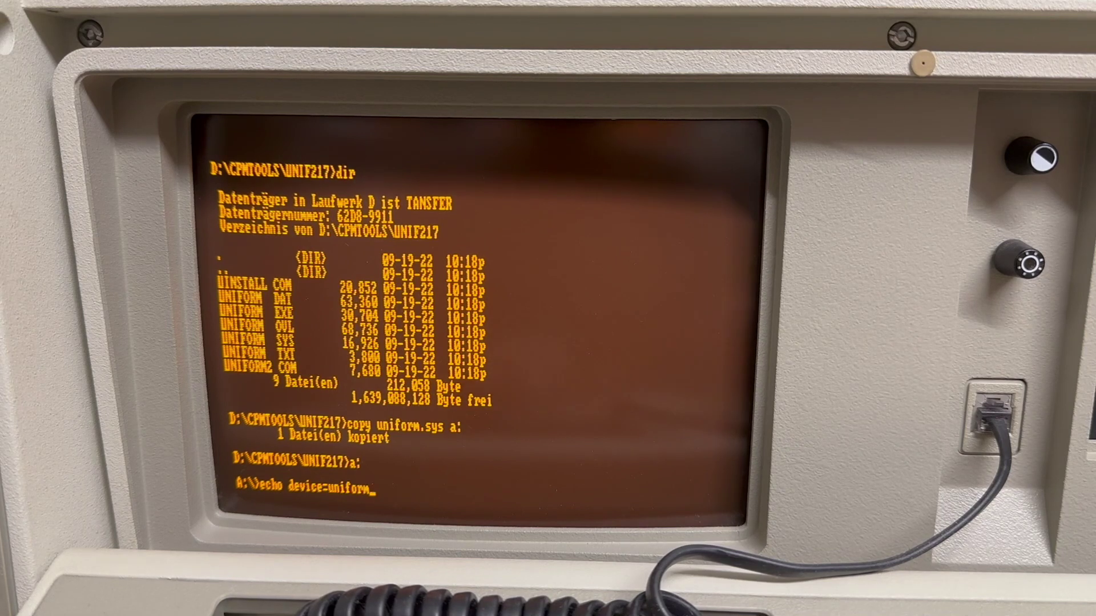
{"action": "type", "text": ".sys >>config.sys"}
{"action": "key", "text": "Return"}
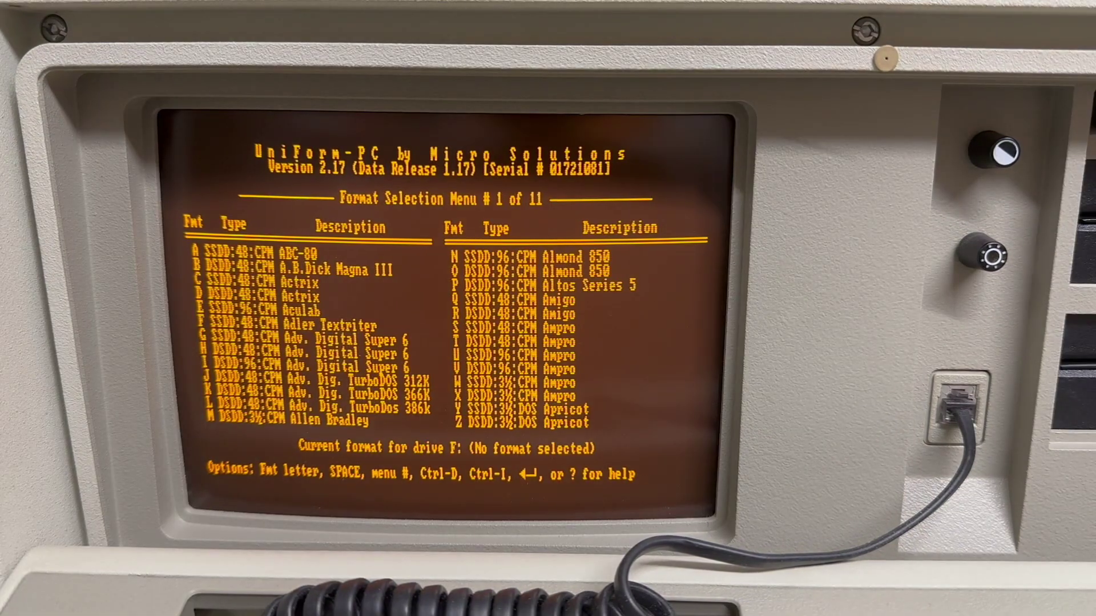
Step: Page through UniForm-PC's format list and abort the failed read of drive F
{"action": "key", "text": "space"}
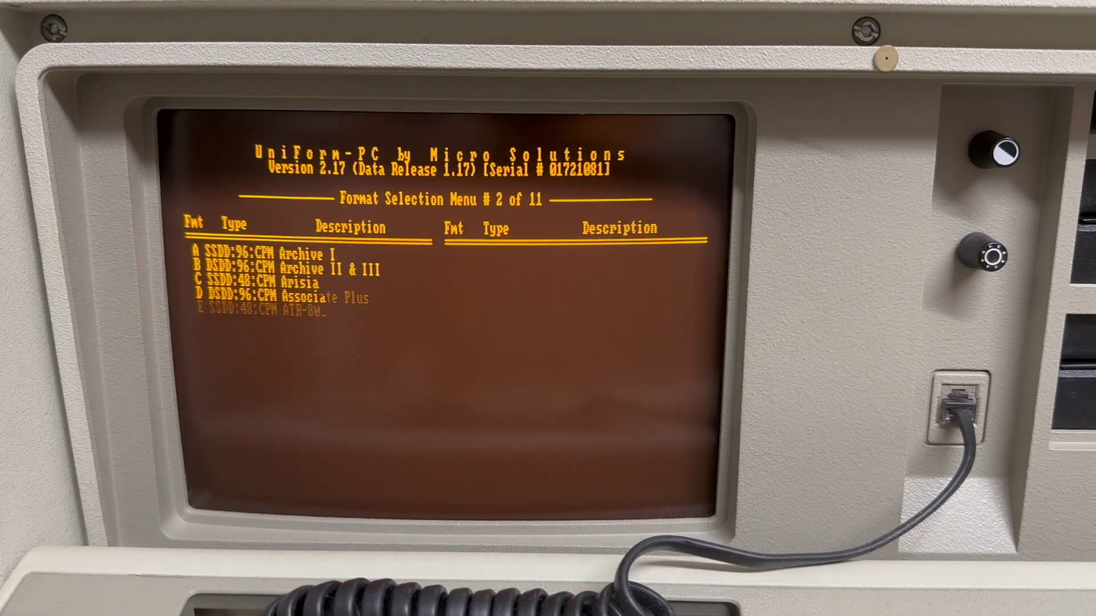
{"action": "key", "text": "space"}
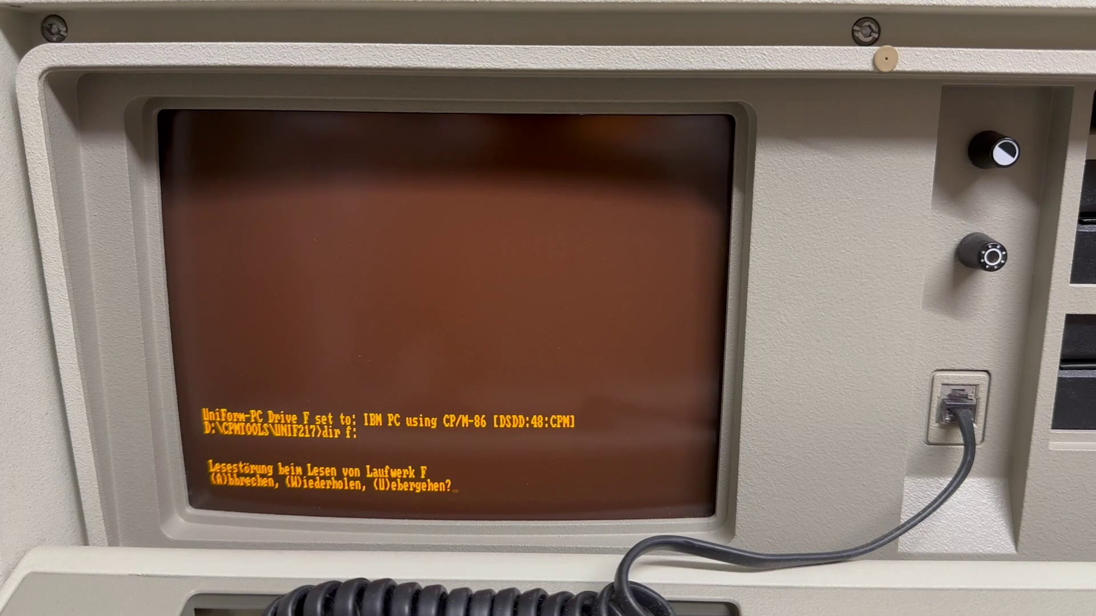
{"action": "key", "text": "a"}
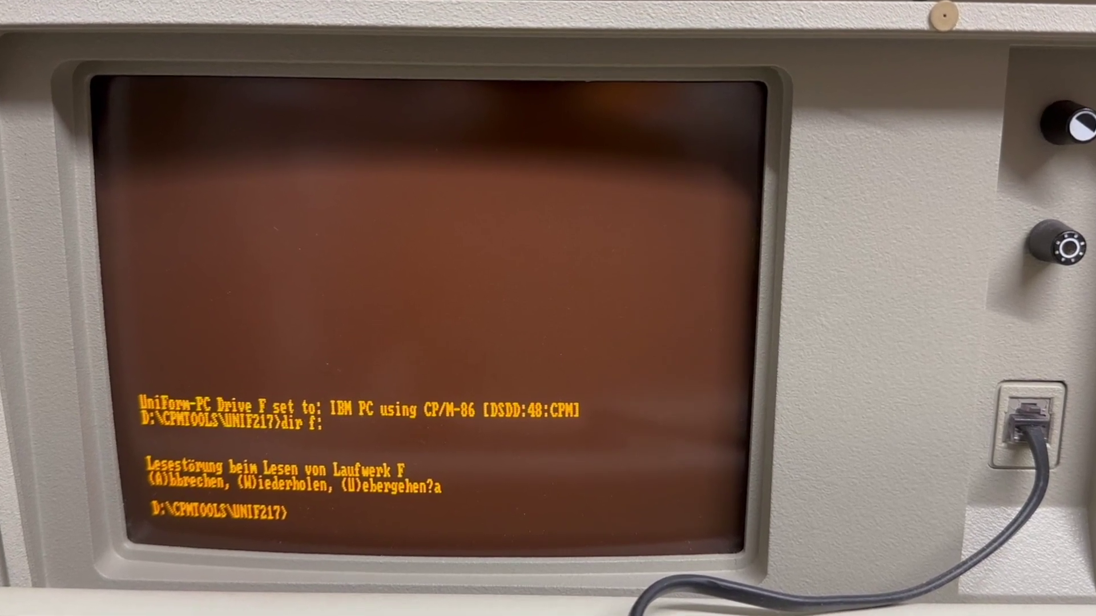
{"action": "type", "text": "uniform"}
Step: Set drive F to the IBM PC CP/M-86 format and list the directory
{"action": "key", "text": "Return"}
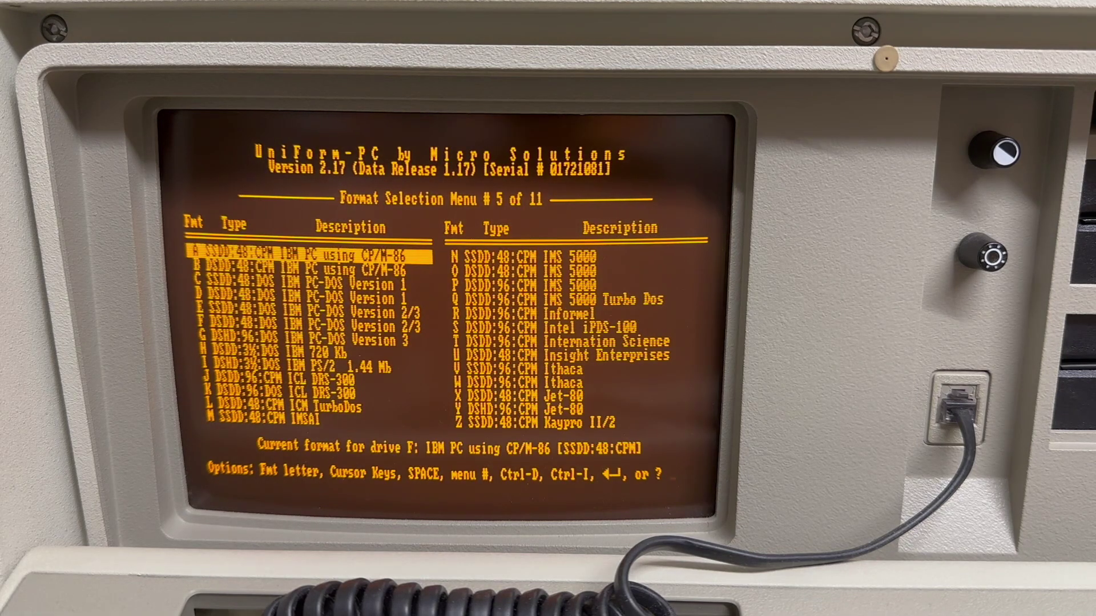
{"action": "key", "text": "Return"}
{"action": "key", "text": "Return"}
{"action": "type", "text": "adir f:"}
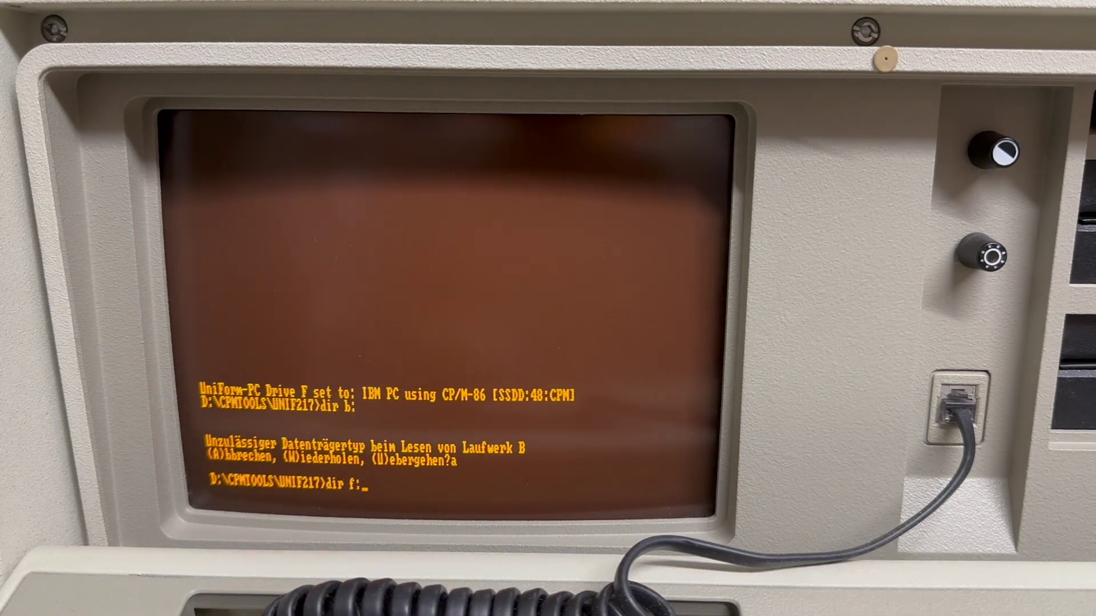
{"action": "key", "text": "Return"}
{"action": "type", "text": "auniform"}
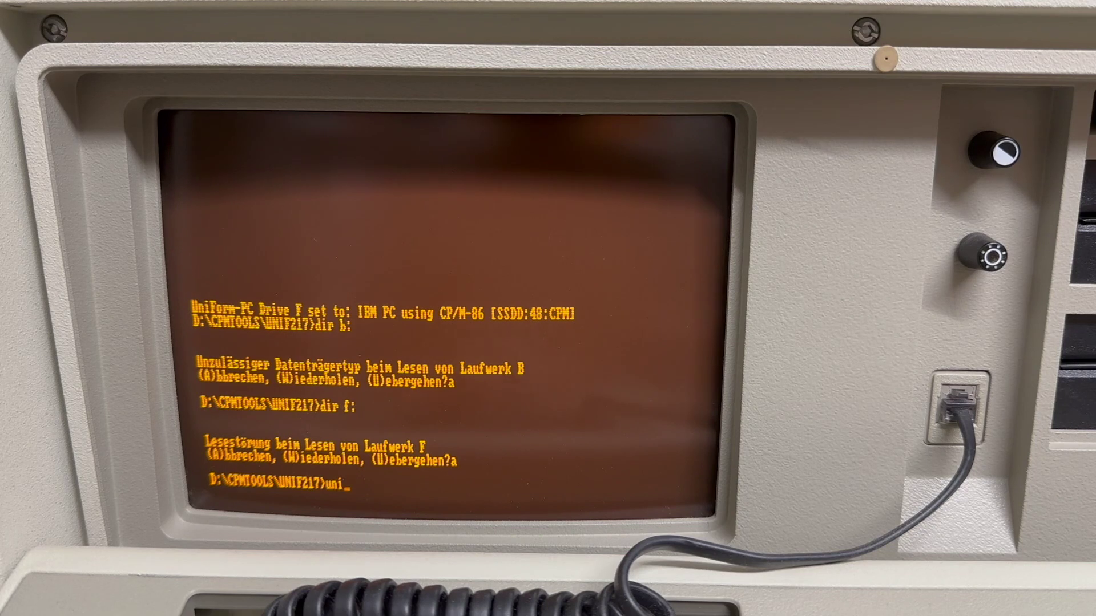
Step: Switch drive F to the Kaypro II/2 format, then to Osborne 1
{"action": "key", "text": "Return"}
{"action": "key", "text": "5"}
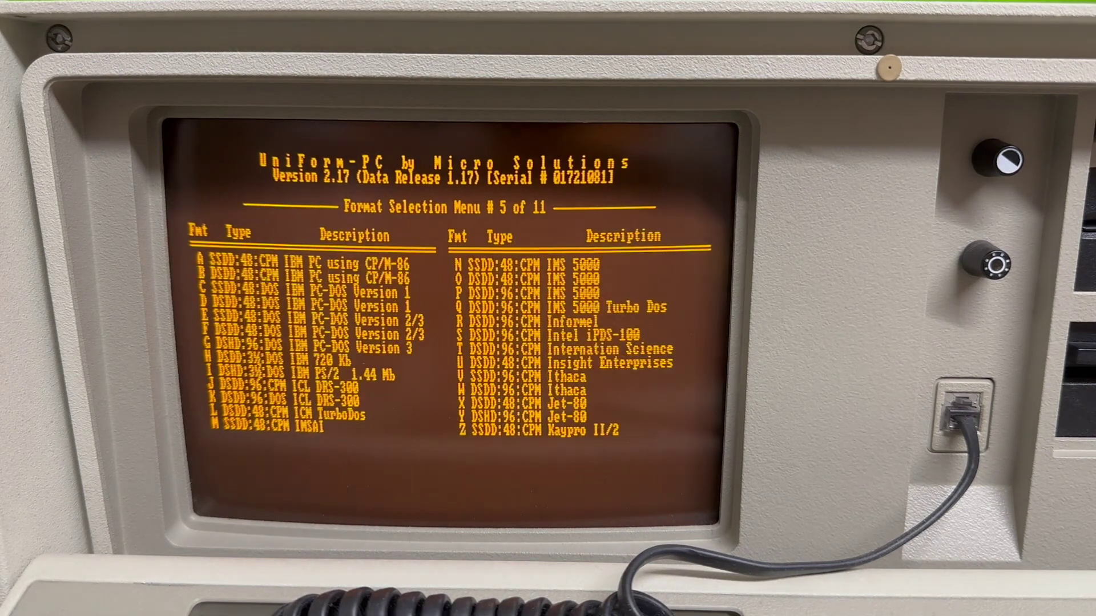
{"action": "key", "text": "z"}
{"action": "key", "text": "Return"}
{"action": "type", "text": "dir f:"}
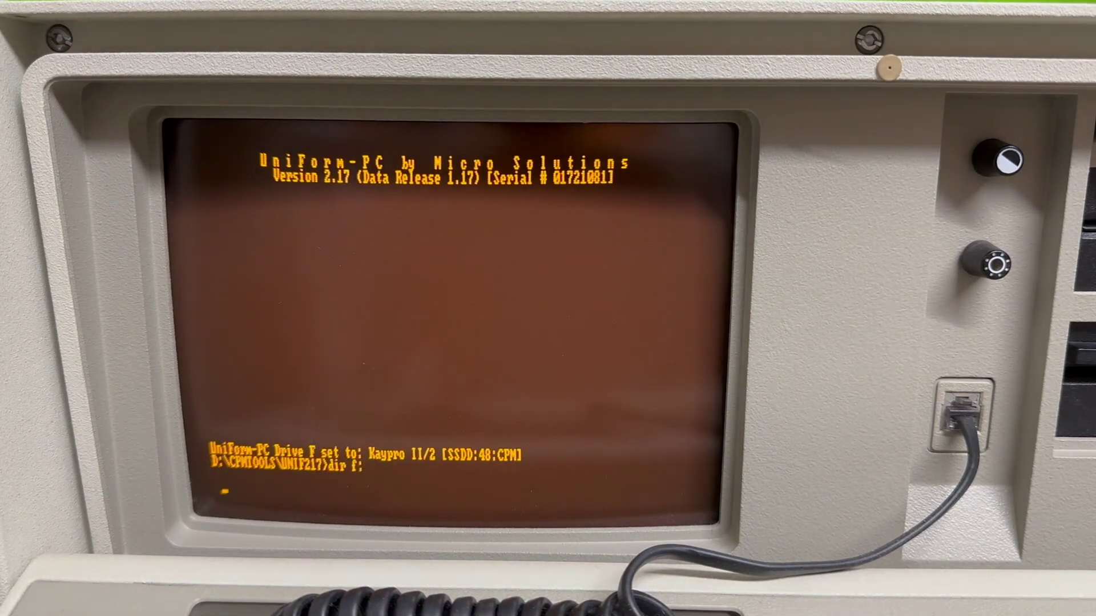
{"action": "type", "text": "a"}
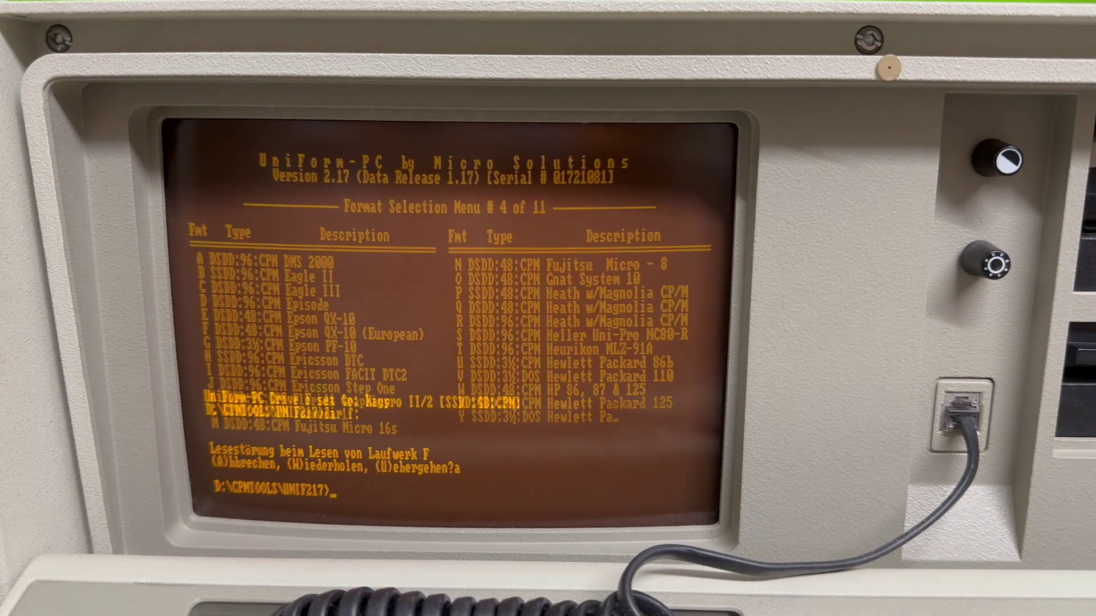
{"action": "key", "text": "space"}
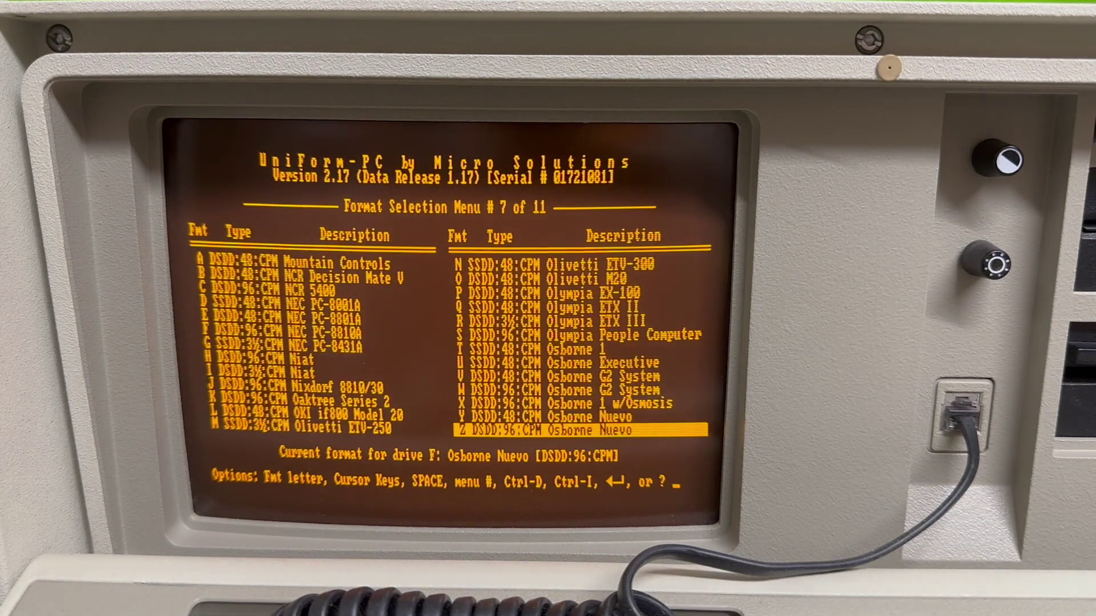
{"action": "key", "text": "t"}
{"action": "key", "text": "Return"}
{"action": "type", "text": "dir f:"}
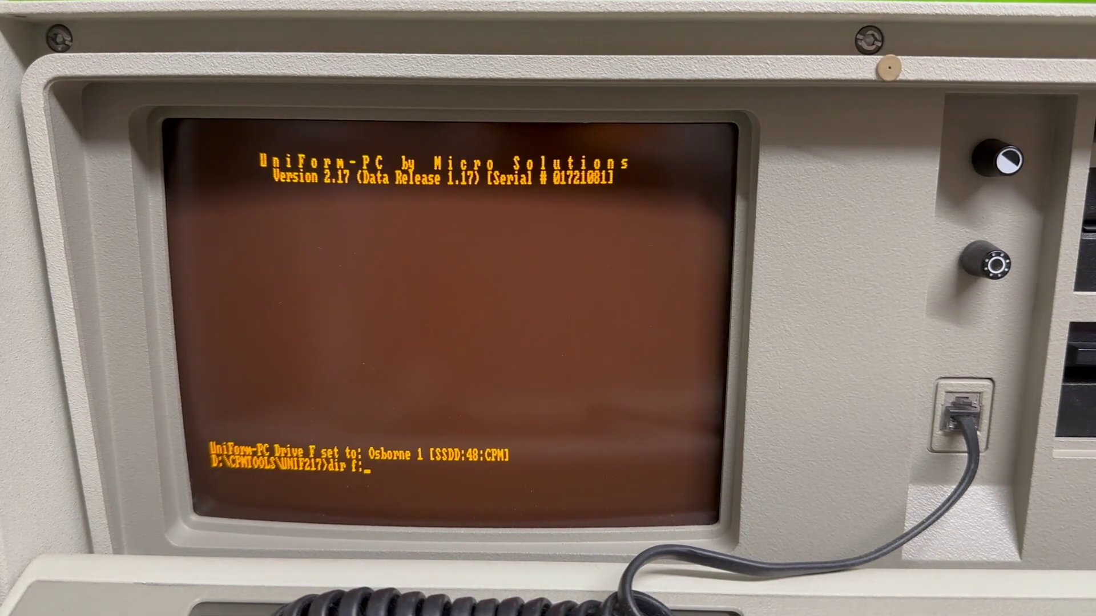
{"action": "type", "text": "a"}
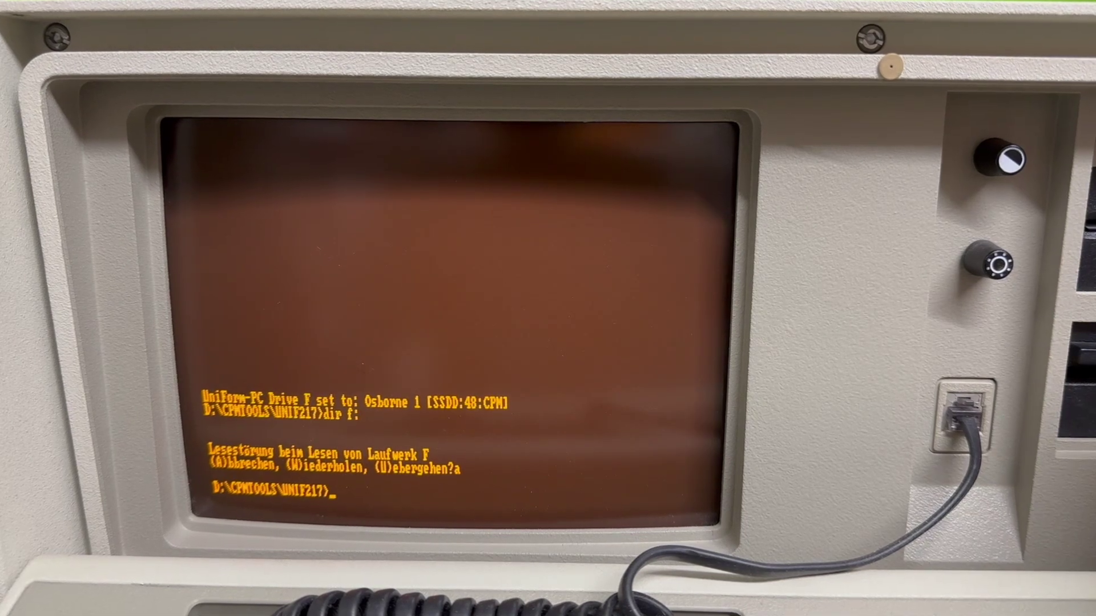